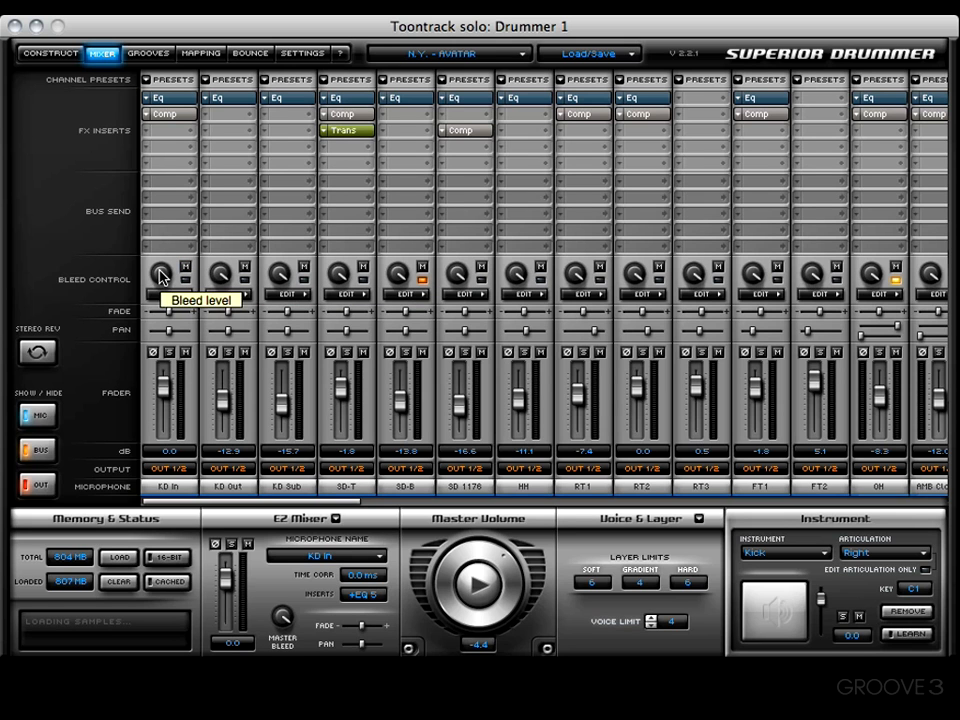
Raise the KD In microphone's overall bleed level and open its individual bleed settings.
{"action": "left_click", "coordinate": [161, 276]}
{"action": "left_click_drag", "start_coordinate": [161, 276], "coordinate": [330, 207]}
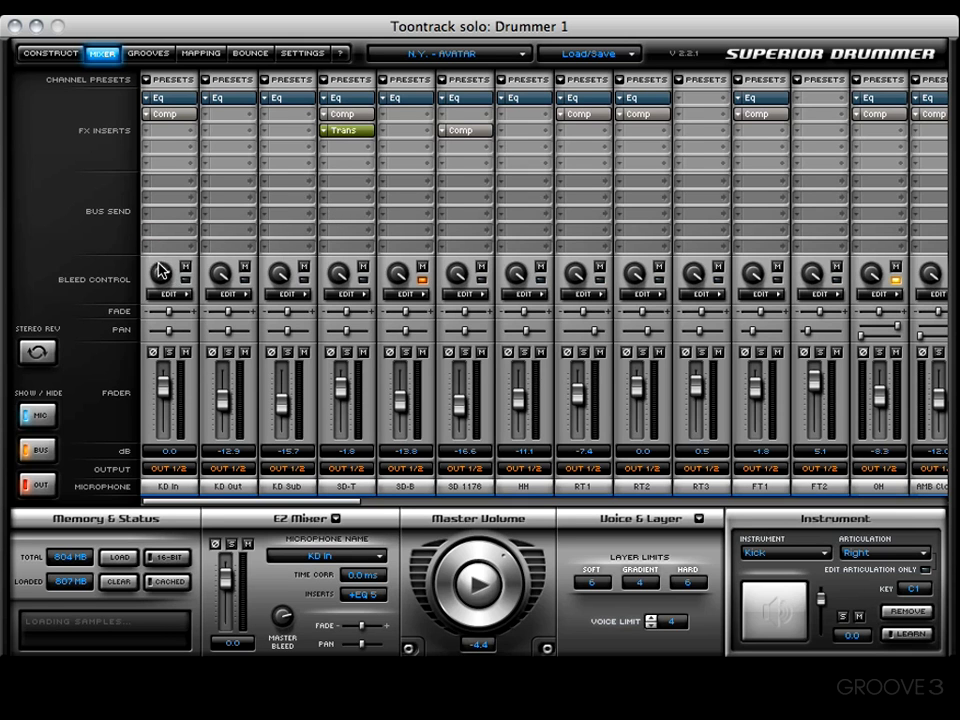
{"action": "scroll", "coordinate": [164, 275], "scroll_direction": "down", "scroll_amount": 2}
{"action": "left_click", "coordinate": [181, 295]}
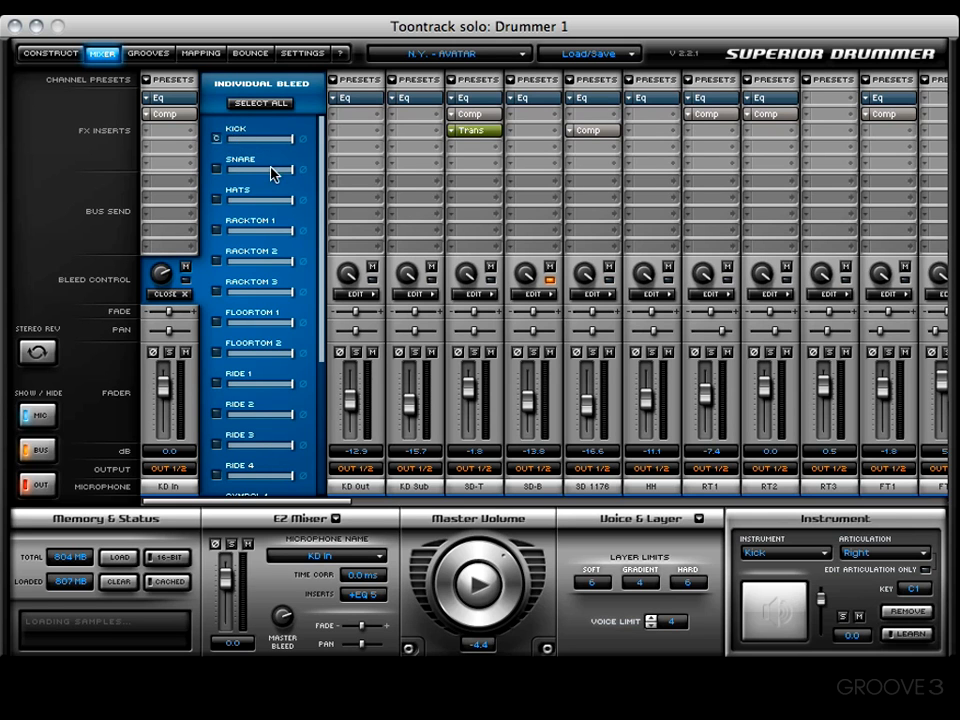
Lower the Snare, Hats, Racktom 1 and Racktom 2 bleed levels for the KD In microphone.
{"action": "left_click_drag", "start_coordinate": [289, 174], "coordinate": [265, 176]}
{"action": "left_click_drag", "start_coordinate": [283, 205], "coordinate": [270, 207]}
{"action": "left_click_drag", "start_coordinate": [293, 240], "coordinate": [283, 265]}
{"action": "left_click_drag", "start_coordinate": [325, 124], "coordinate": [323, 276]}
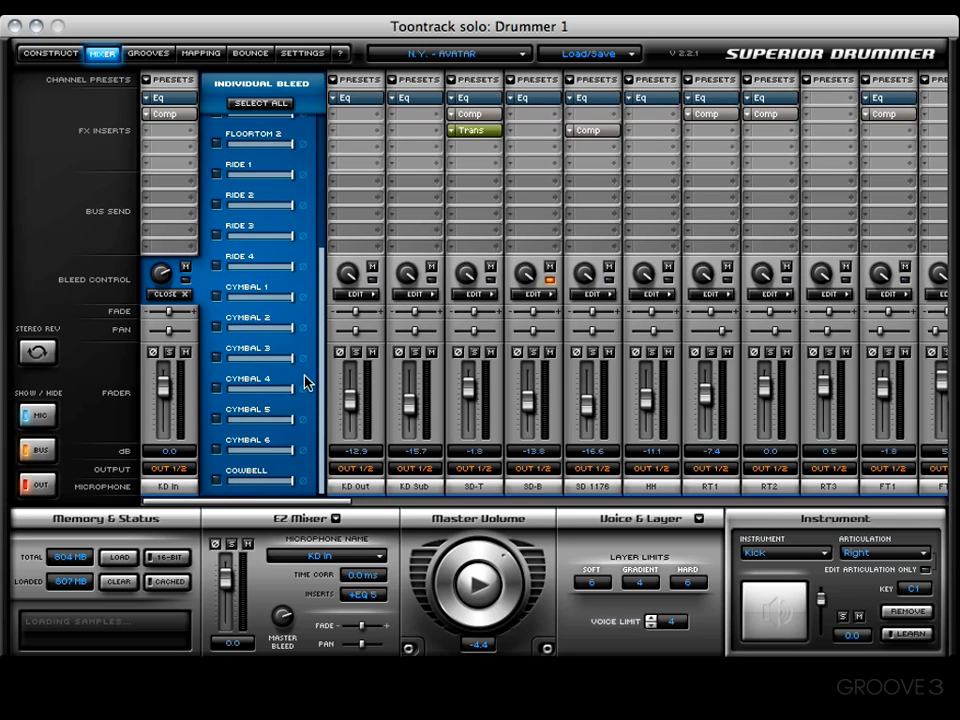
{"action": "scroll", "coordinate": [306, 380], "scroll_direction": "up", "scroll_amount": 5}
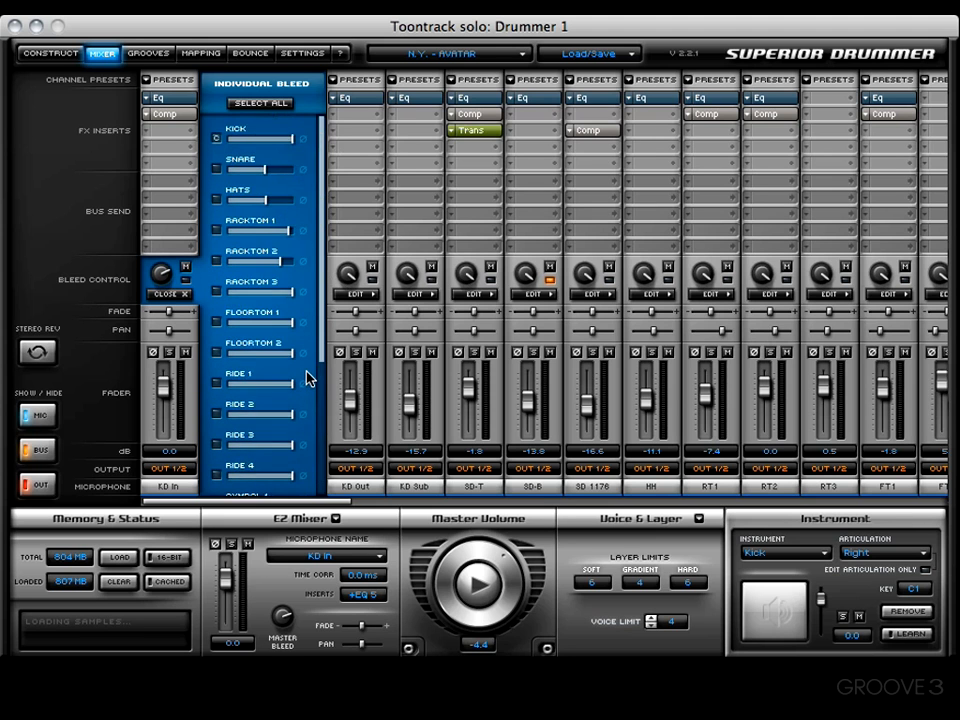
Examine which instruments can bleed into the KD In microphone, from Kick through the cymbals, trying the Snare bleed switch.
{"action": "scroll", "coordinate": [306, 380], "scroll_direction": "down", "scroll_amount": 3}
{"action": "scroll", "coordinate": [306, 379], "scroll_direction": "down", "scroll_amount": 2}
{"action": "scroll", "coordinate": [306, 379], "scroll_direction": "up", "scroll_amount": 5}
{"action": "left_click", "coordinate": [216, 170]}
{"action": "left_click", "coordinate": [224, 167]}
{"action": "scroll", "coordinate": [306, 420], "scroll_direction": "down", "scroll_amount": 1}
{"action": "scroll", "coordinate": [306, 419], "scroll_direction": "down", "scroll_amount": 6}
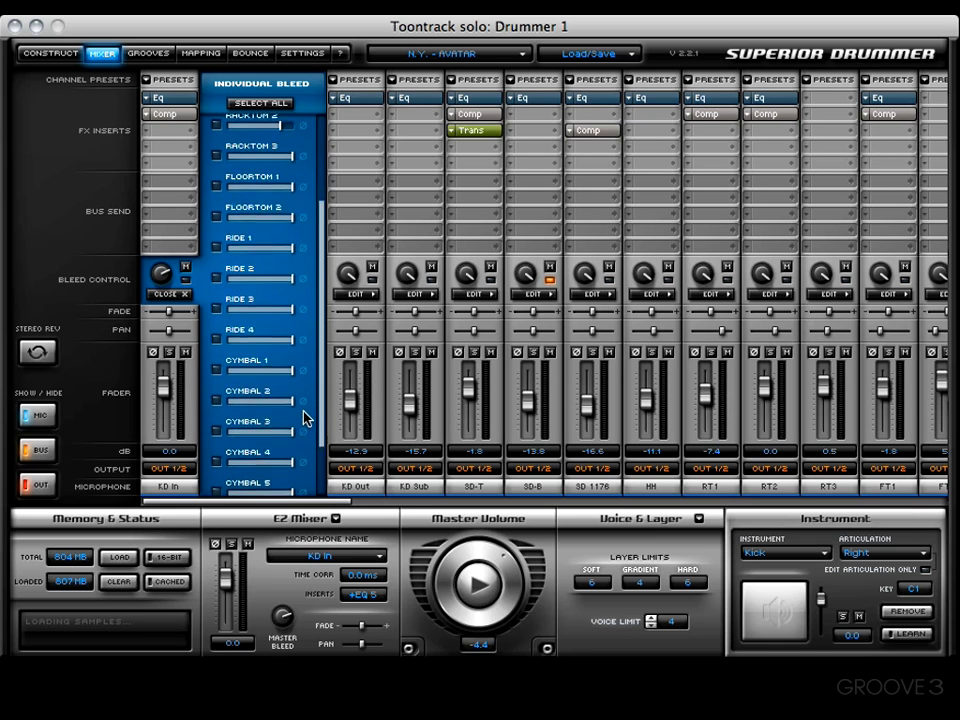
{"action": "scroll", "coordinate": [306, 419], "scroll_direction": "up", "scroll_amount": 2}
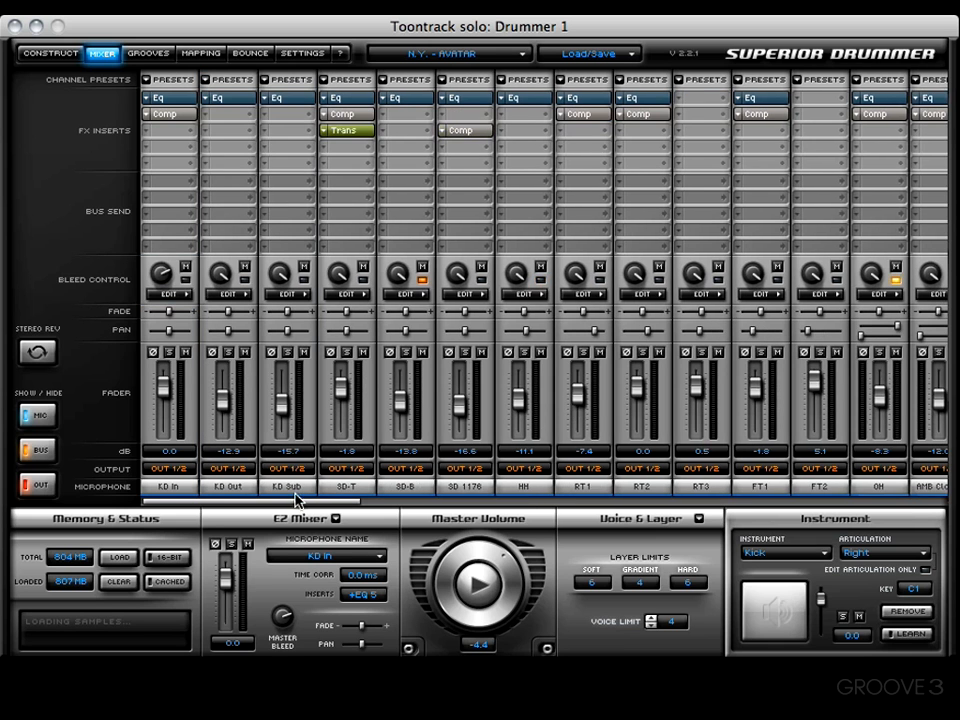
Open the OH microphone's individual bleed settings and examine how its toms, rides and cymbals are assigned.
{"action": "left_click_drag", "start_coordinate": [300, 503], "coordinate": [369, 510]}
{"action": "left_click", "coordinate": [688, 294]}
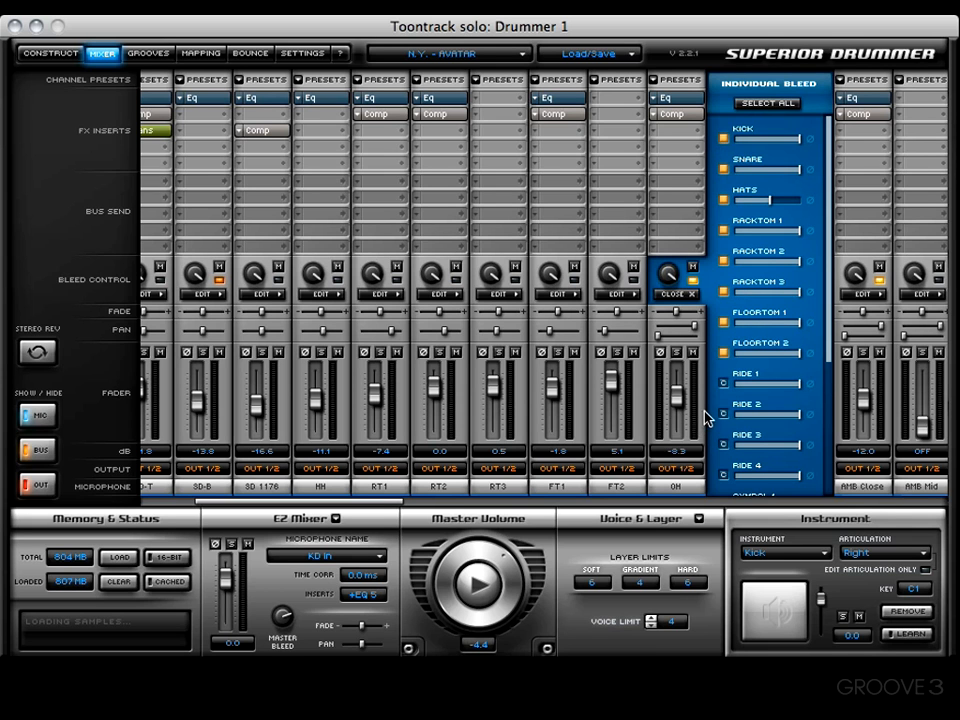
{"action": "scroll", "coordinate": [716, 409], "scroll_direction": "down", "scroll_amount": 3}
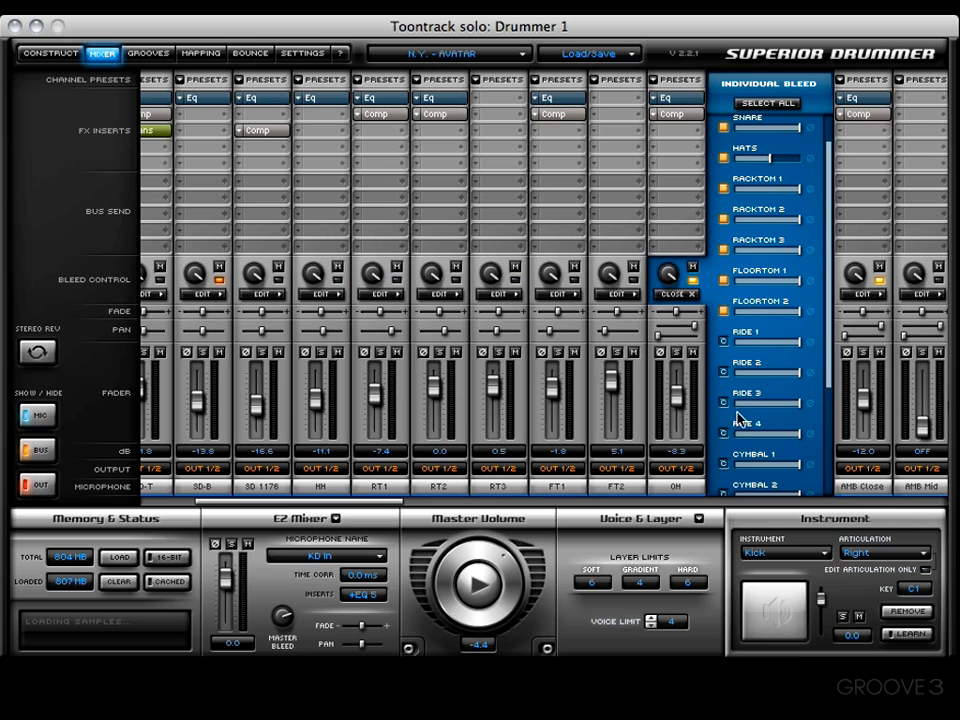
{"action": "scroll", "coordinate": [727, 455], "scroll_direction": "down", "scroll_amount": 2}
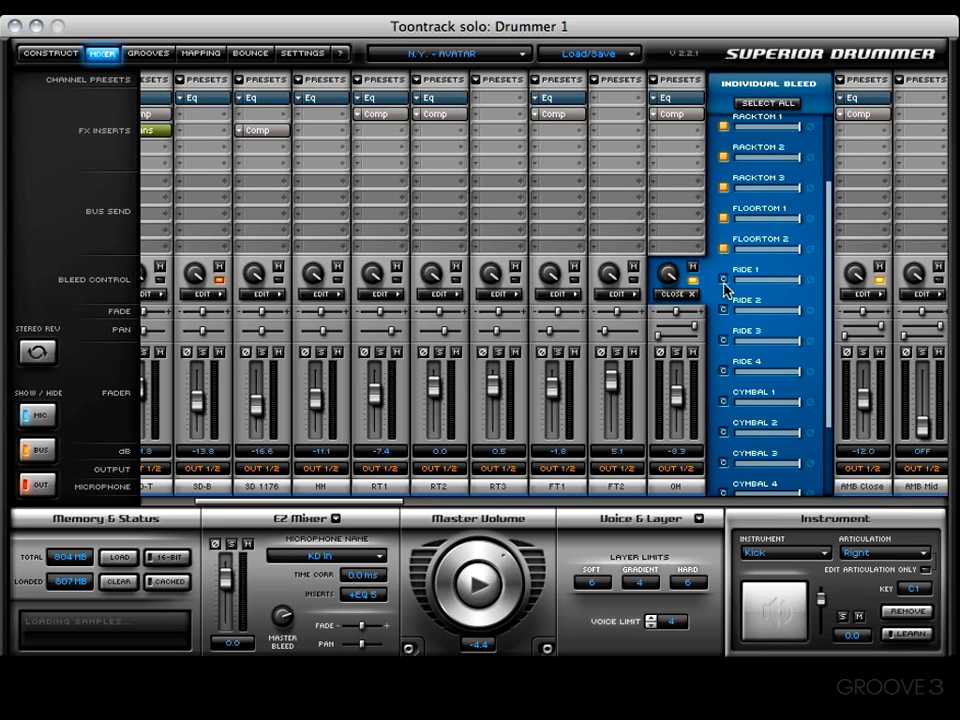
{"action": "left_click_drag", "start_coordinate": [777, 280], "coordinate": [766, 285]}
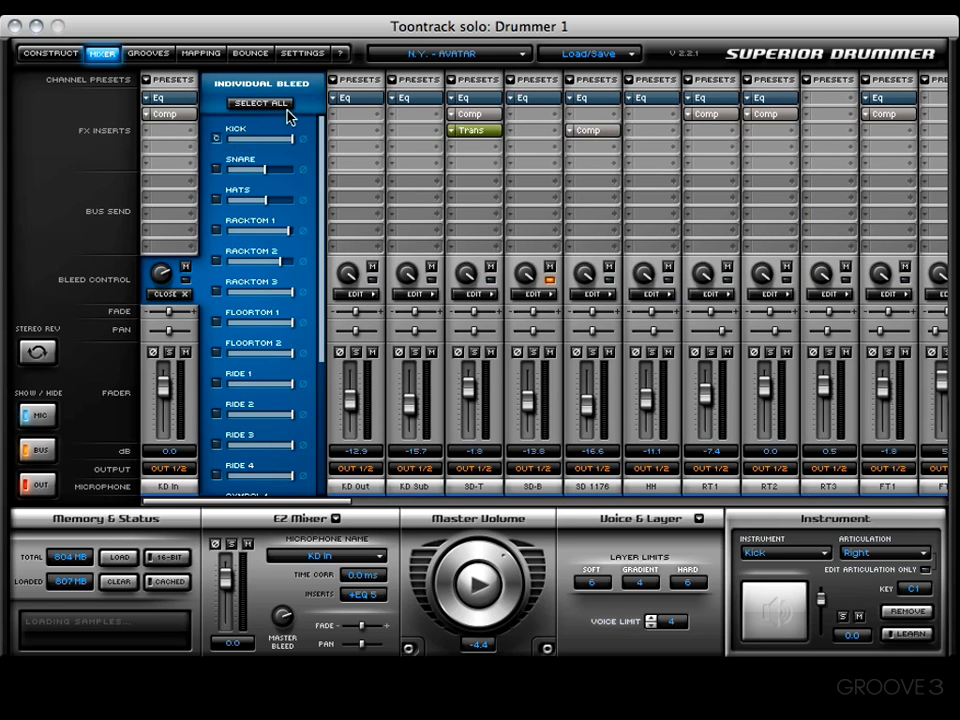
Toggle the bleed of all KD In instruments as a group and return their bleed levels to full.
{"action": "left_click", "coordinate": [216, 170]}
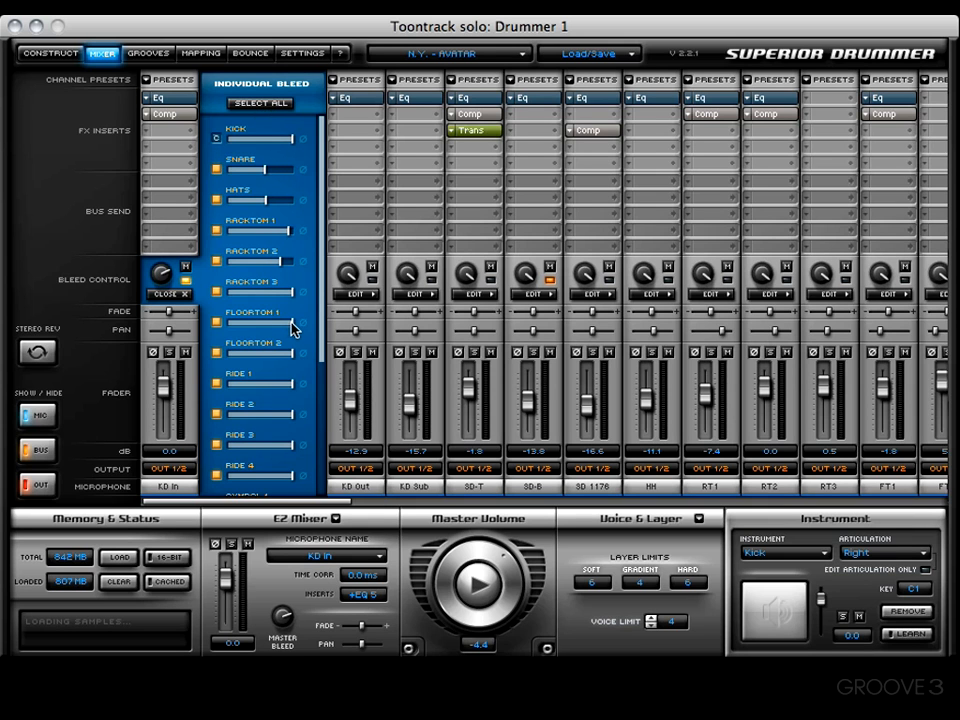
{"action": "mouse_move", "coordinate": [293, 328]}
{"action": "left_mouse_down"}
{"action": "mouse_move", "coordinate": [256, 328]}
{"action": "mouse_move", "coordinate": [295, 325]}
{"action": "left_mouse_up"}
{"action": "left_click", "coordinate": [260, 103]}
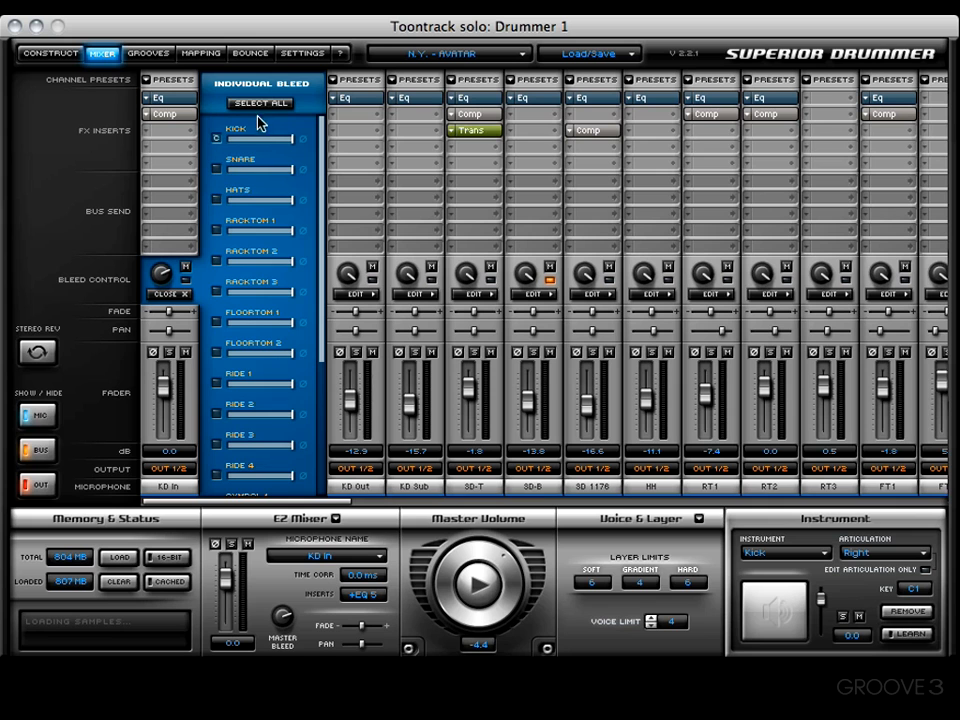
Enable bleed into the KD In microphone individually for Snare, Racktom 3 and Racktom 1.
{"action": "left_click", "coordinate": [216, 170]}
{"action": "left_click", "coordinate": [216, 291]}
{"action": "left_click", "coordinate": [217, 230]}
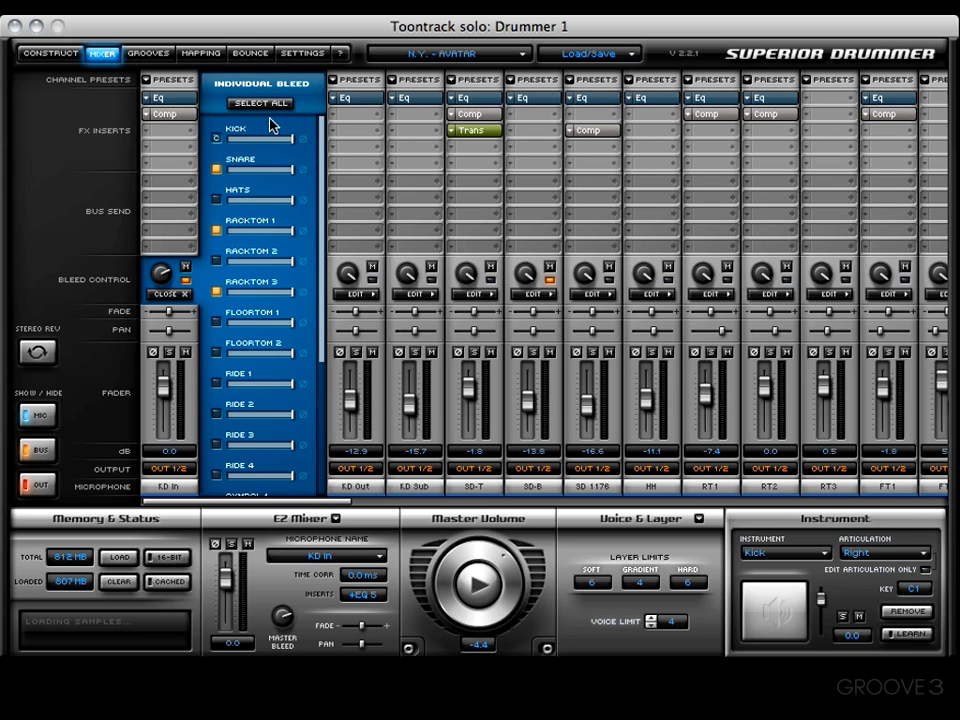
Switch the bleed of all KD In instruments on and off together, and close the individual bleed settings.
{"action": "left_click", "coordinate": [216, 199], "text": "alt"}
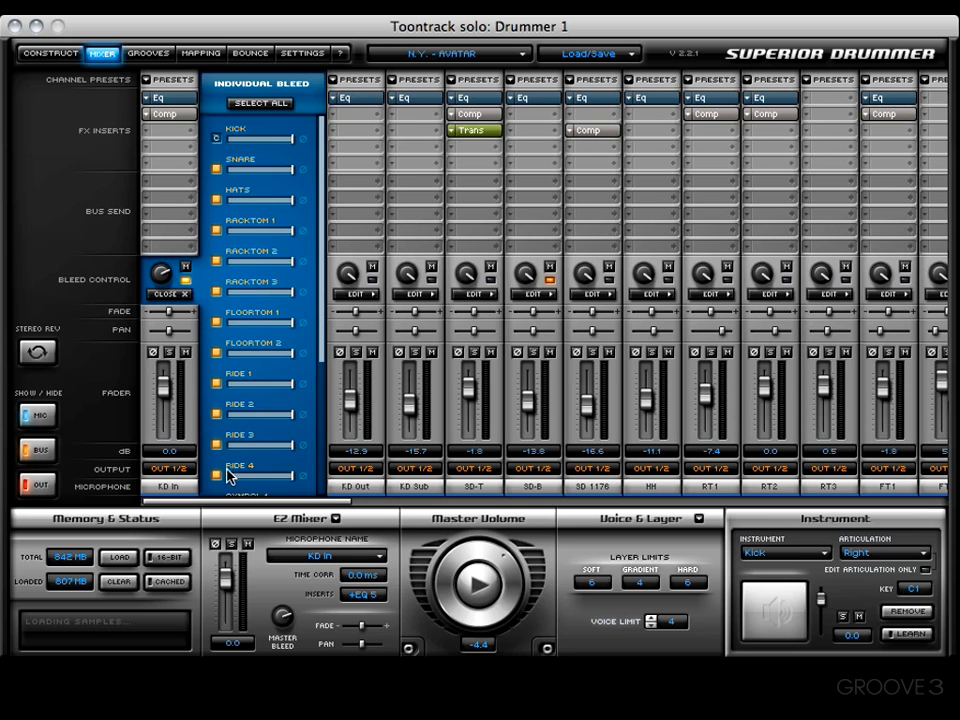
{"action": "left_click", "coordinate": [216, 200]}
{"action": "left_click", "coordinate": [169, 295]}
Set the AMB Far fader to 0.0 dB and solo that microphone while playing the preview groove.
{"action": "left_click_drag", "start_coordinate": [246, 500], "coordinate": [400, 503]}
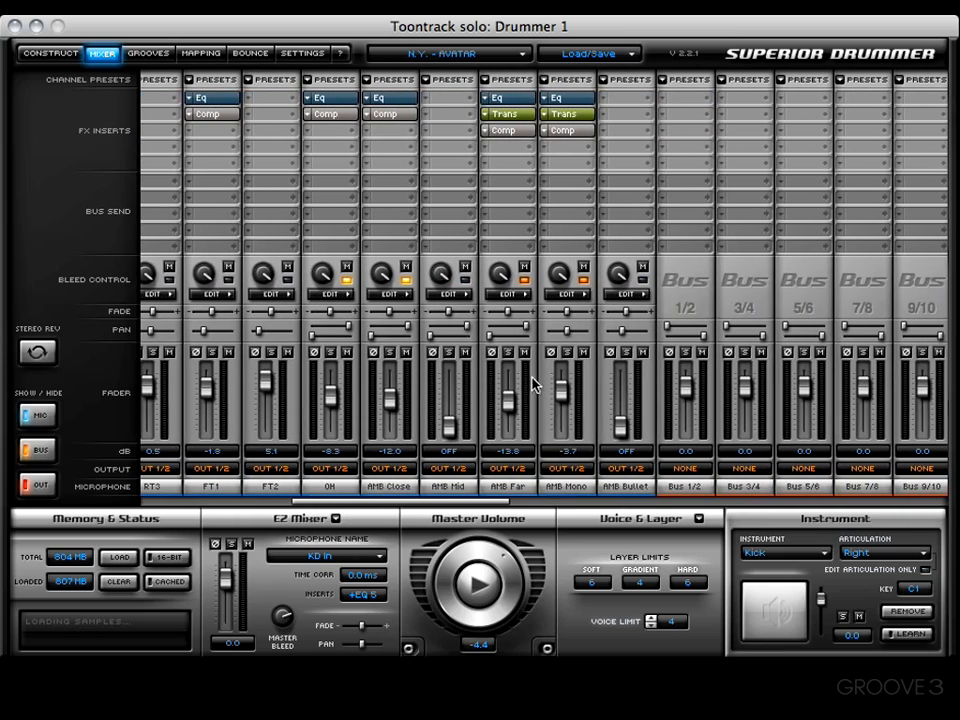
{"action": "left_click_drag", "start_coordinate": [508, 399], "coordinate": [517, 382]}
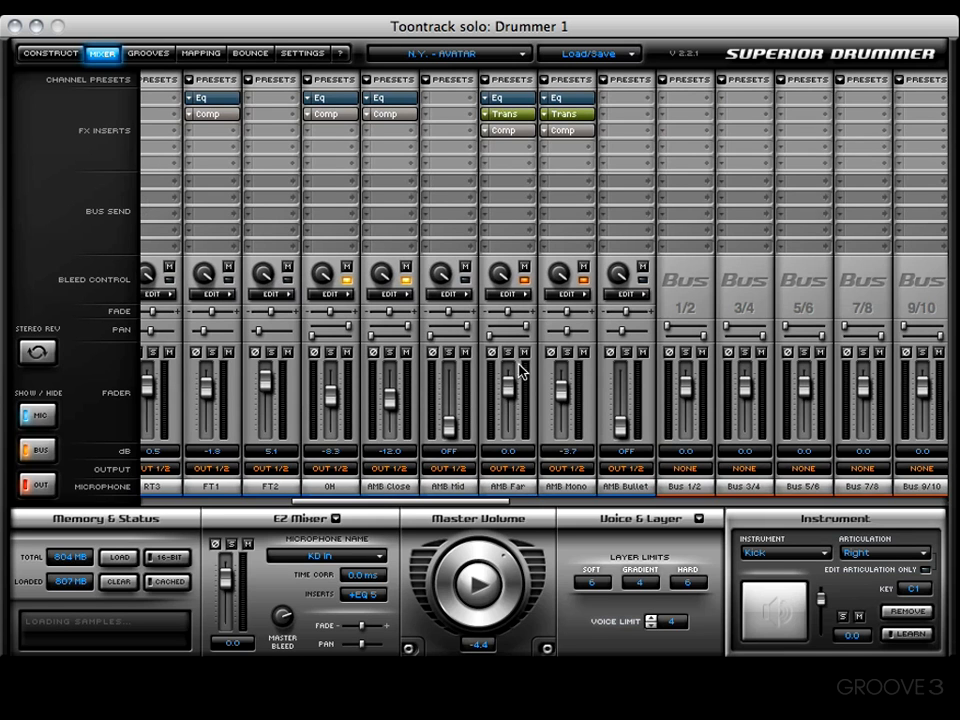
{"action": "left_click", "coordinate": [509, 353]}
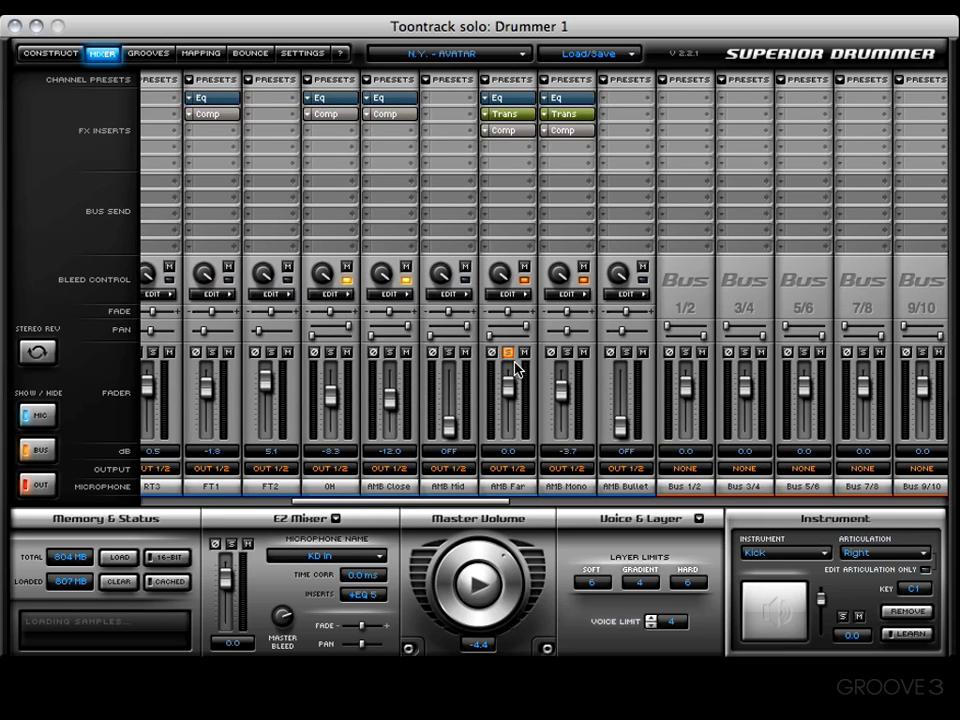
{"action": "left_click", "coordinate": [485, 591]}
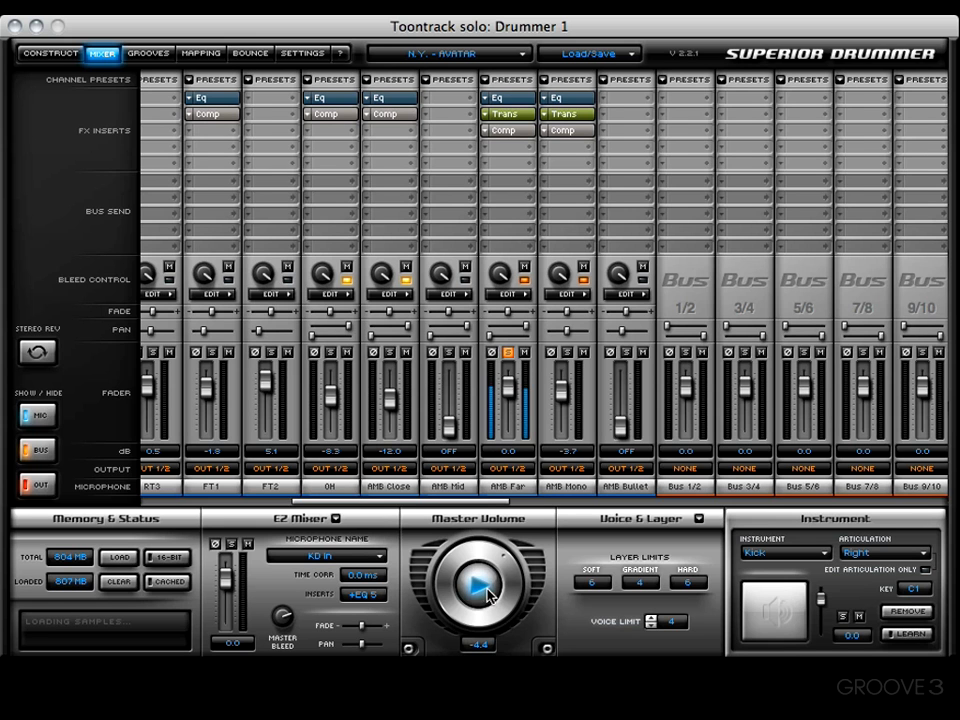
Lower the AMB Far bleed levels of Kick, all three rack toms and both floor toms, with Racktom 3 about -24 dB and Floortom 1 about -33 dB.
{"action": "left_click", "coordinate": [522, 294]}
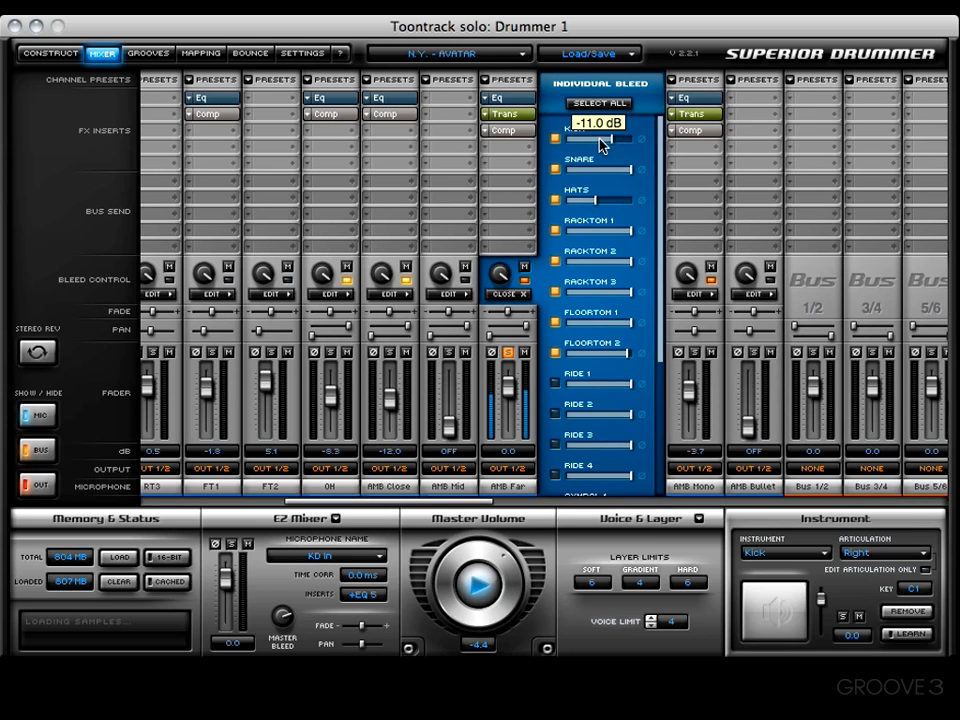
{"action": "left_click_drag", "start_coordinate": [597, 145], "coordinate": [568, 144]}
{"action": "left_click_drag", "start_coordinate": [605, 230], "coordinate": [573, 261]}
{"action": "left_click", "coordinate": [619, 292]}
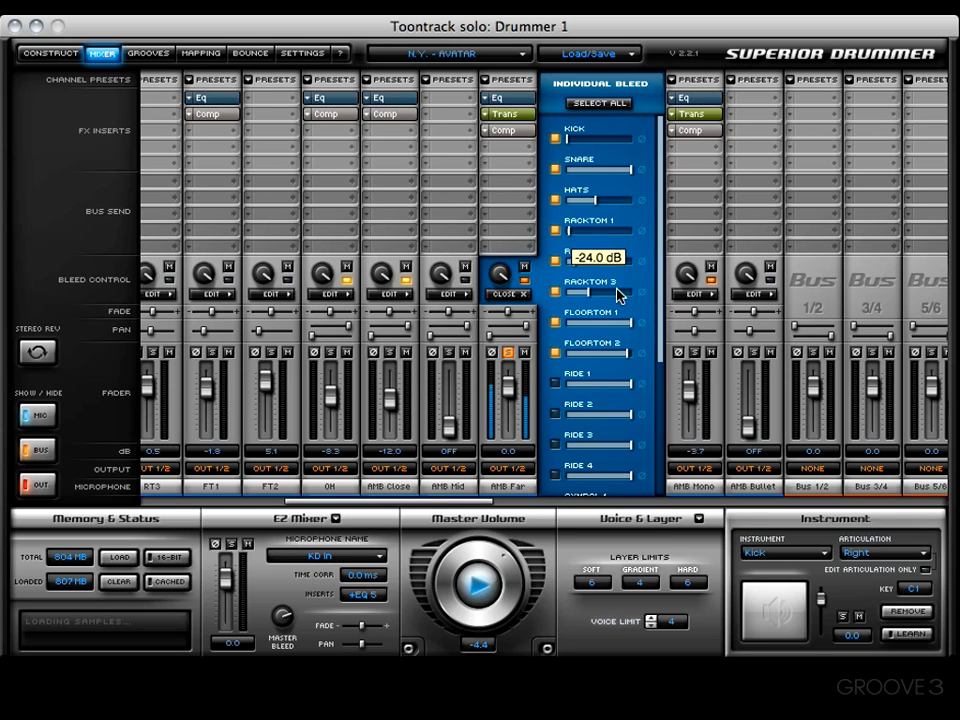
{"action": "left_click_drag", "start_coordinate": [612, 324], "coordinate": [606, 350]}
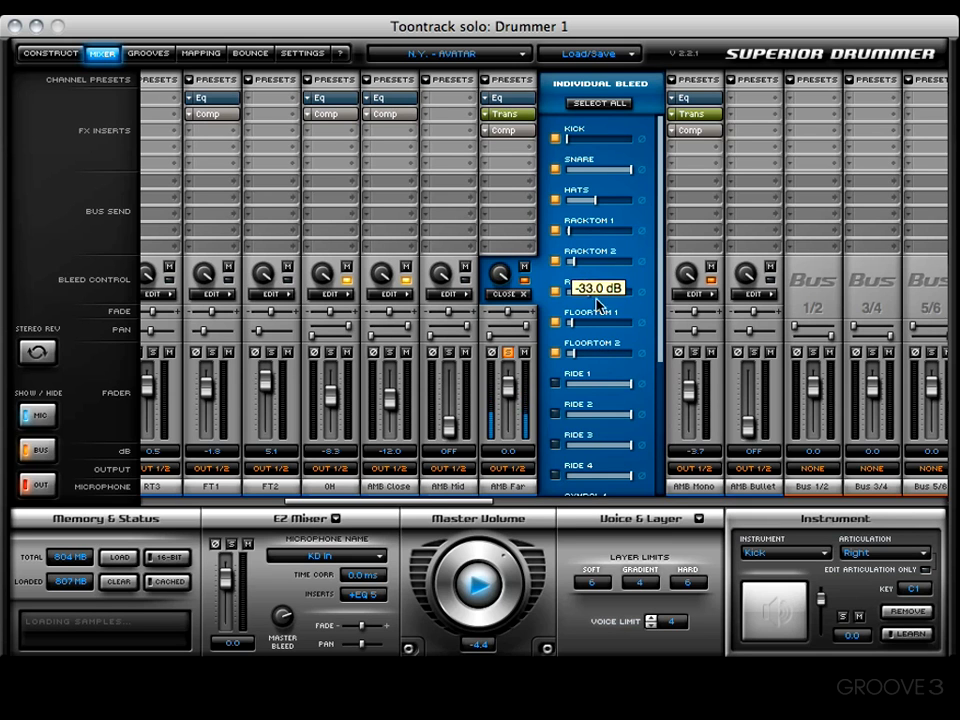
{"action": "left_click", "coordinate": [596, 199]}
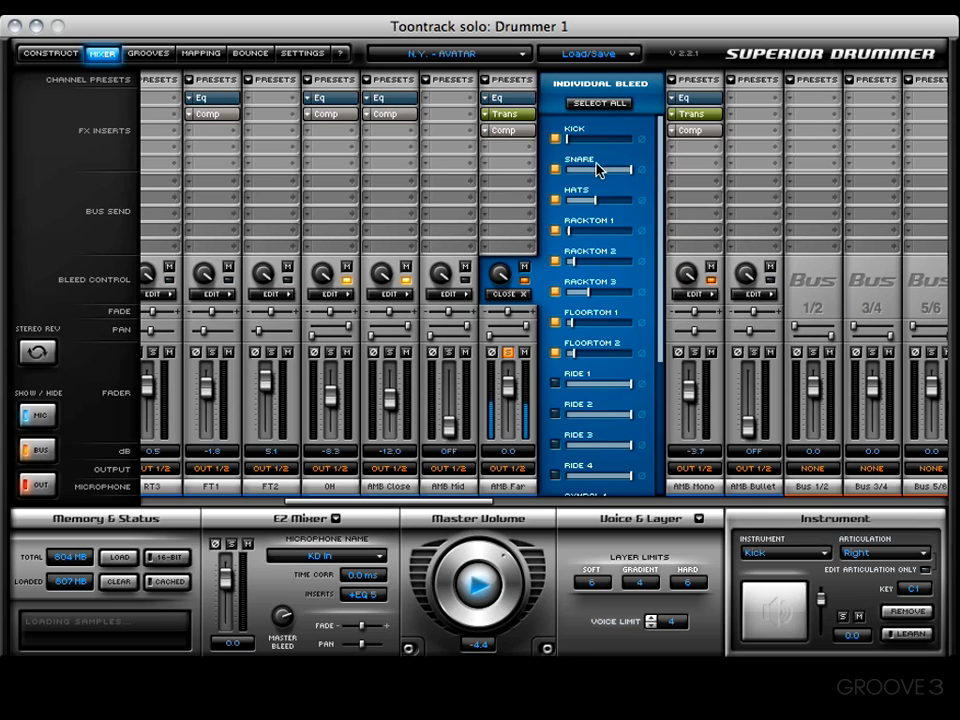
Switch off the bleed of all instruments in the AMB Far microphone and close its individual bleed settings.
{"action": "scroll", "coordinate": [555, 408], "scroll_direction": "down", "scroll_amount": 3}
{"action": "scroll", "coordinate": [570, 402], "scroll_direction": "down", "scroll_amount": 1}
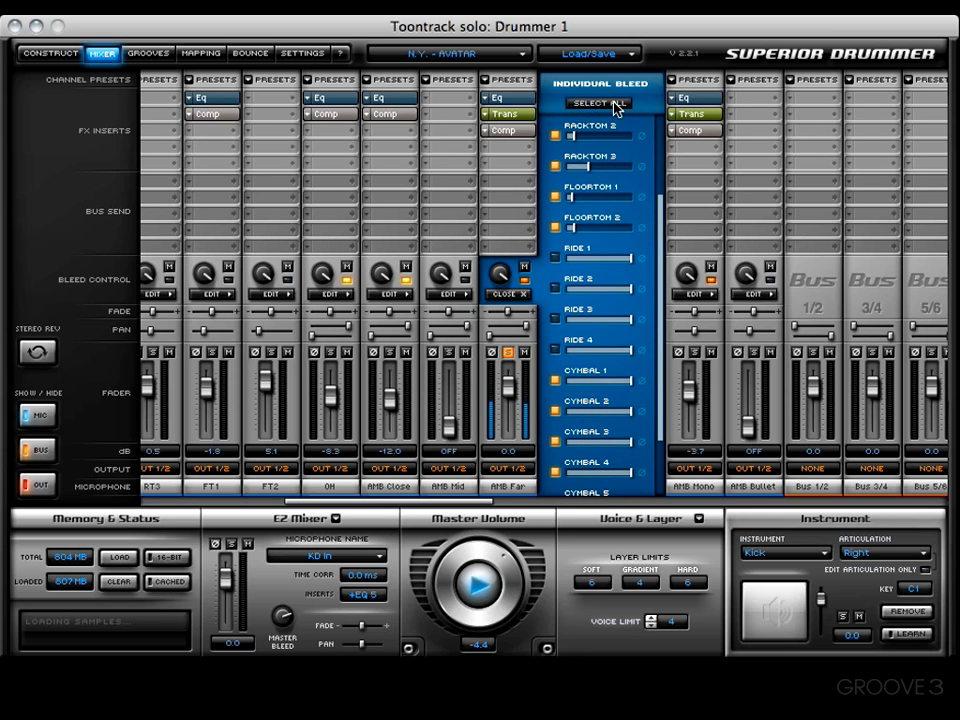
{"action": "left_click", "coordinate": [525, 281]}
{"action": "scroll", "coordinate": [540, 302], "scroll_direction": "up", "scroll_amount": 4}
{"action": "scroll", "coordinate": [540, 304], "scroll_direction": "down", "scroll_amount": 3}
{"action": "scroll", "coordinate": [540, 312], "scroll_direction": "down", "scroll_amount": 4}
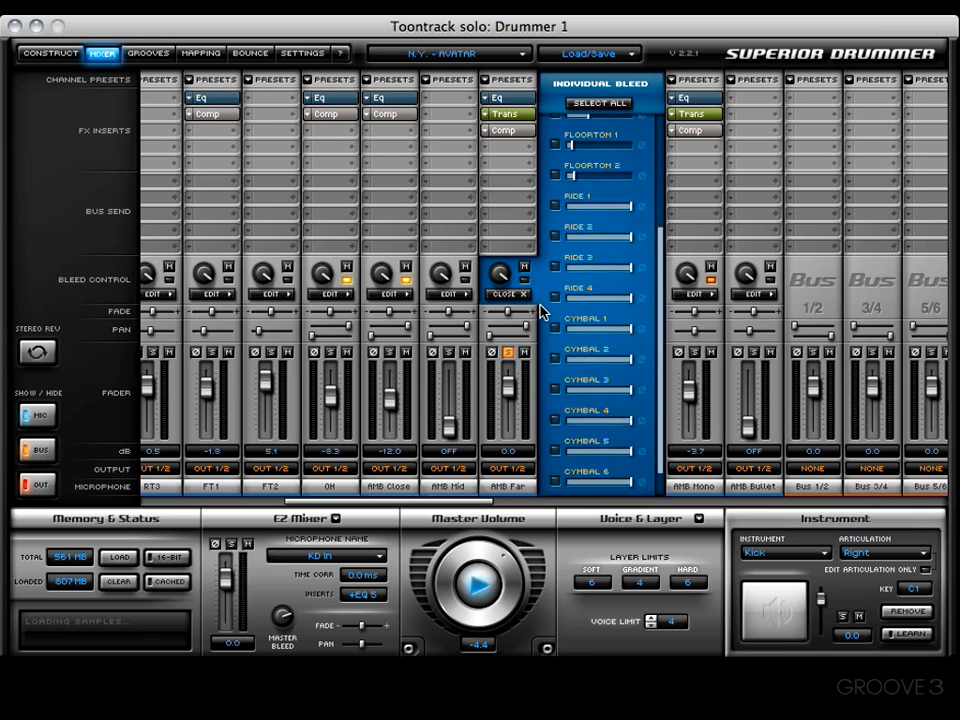
{"action": "scroll", "coordinate": [555, 200], "scroll_direction": "up", "scroll_amount": 8}
{"action": "left_click", "coordinate": [556, 140]}
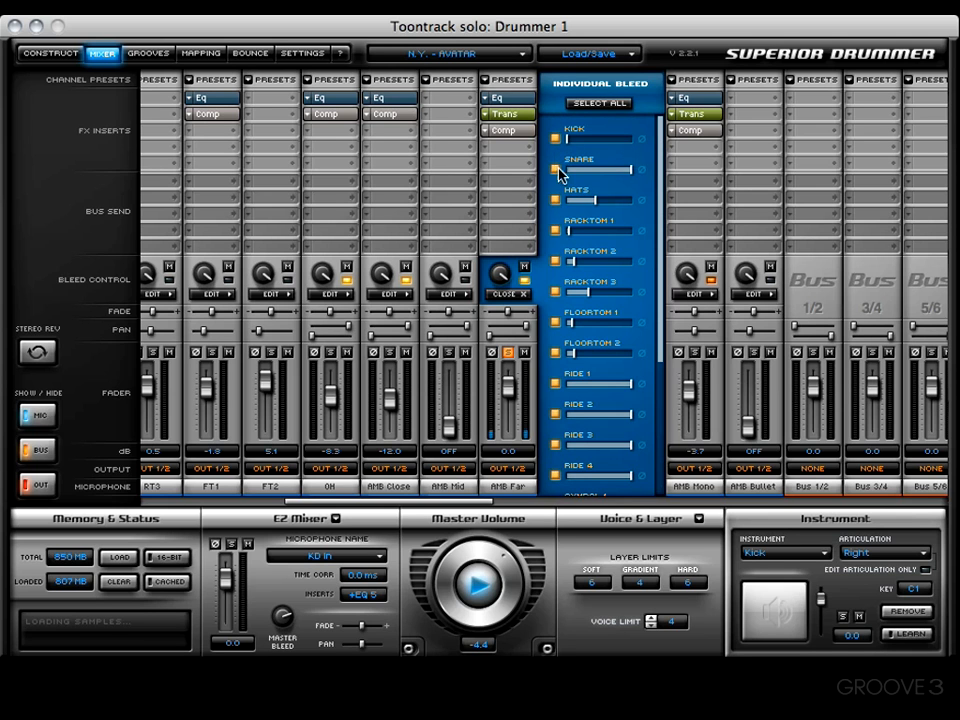
{"action": "left_click", "coordinate": [556, 170]}
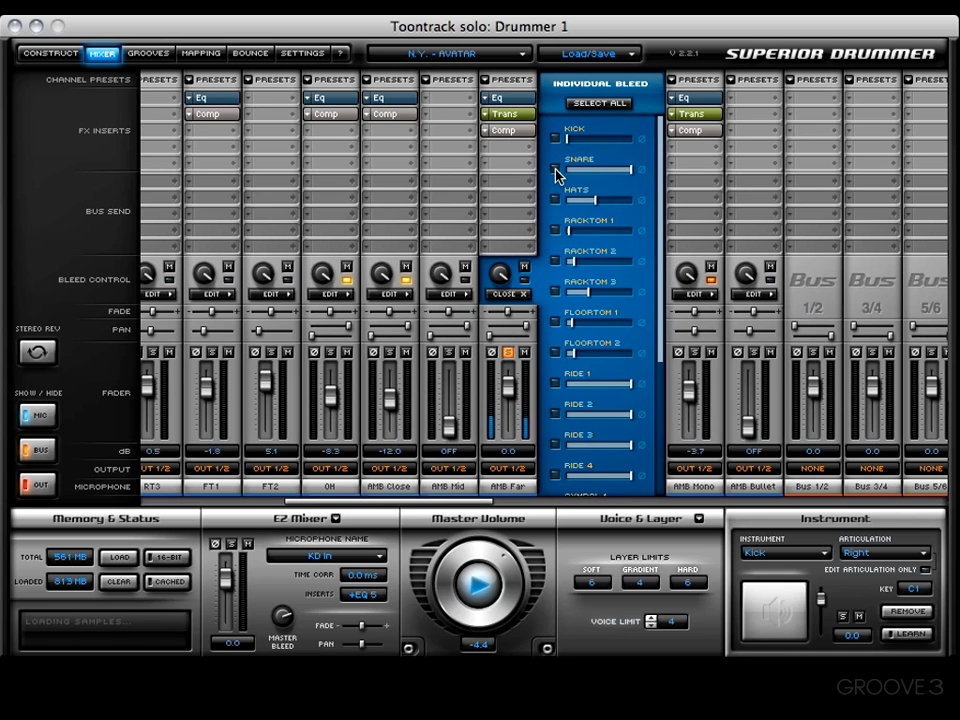
{"action": "left_click", "coordinate": [508, 294]}
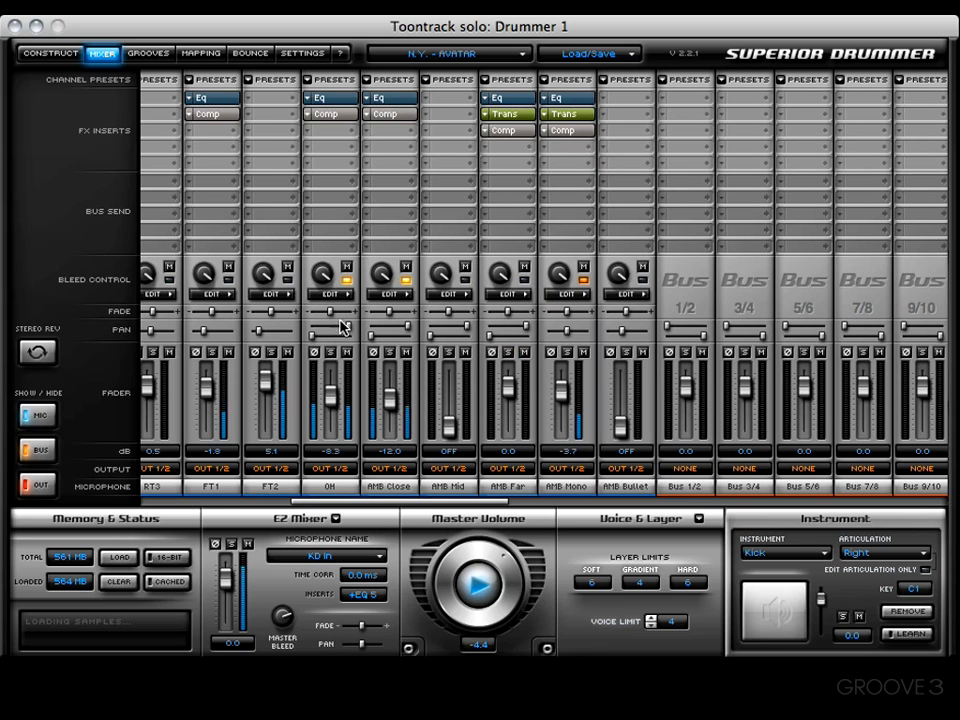
Solo the OH microphone and switch off its bleed for the kick, snare, hats and toms.
{"action": "left_click", "coordinate": [330, 352]}
{"action": "left_click", "coordinate": [336, 294]}
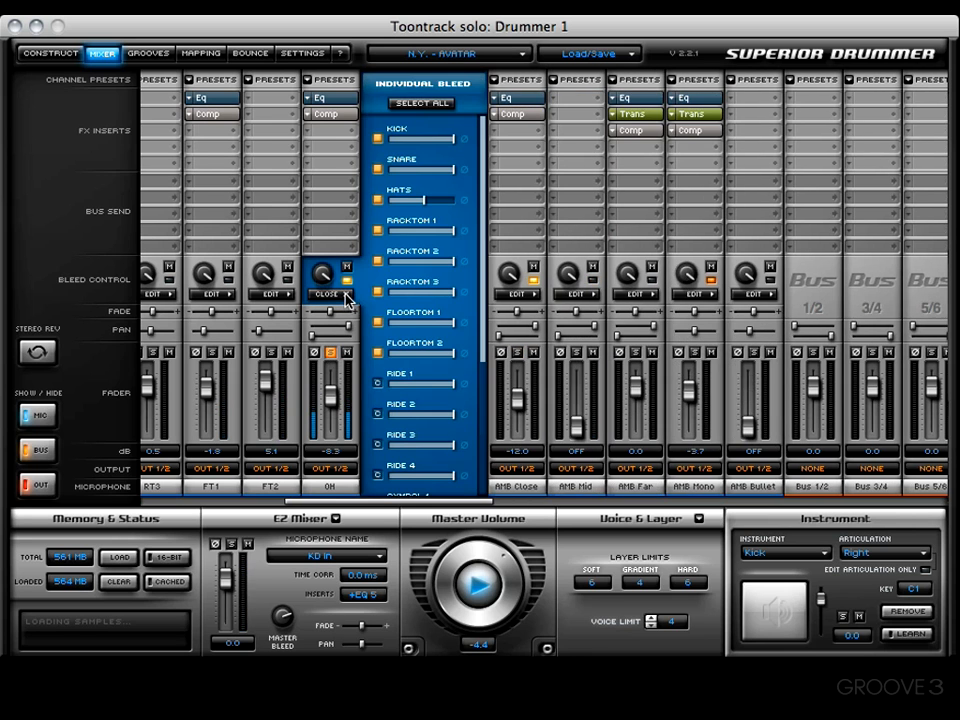
{"action": "scroll", "coordinate": [380, 395], "scroll_direction": "down", "scroll_amount": 4}
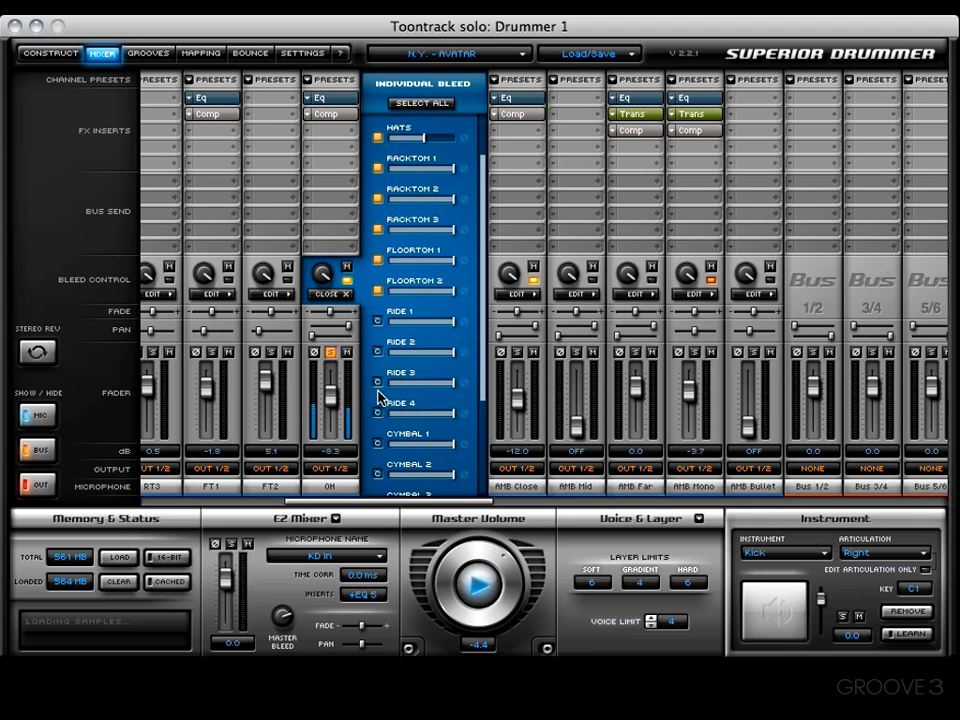
{"action": "scroll", "coordinate": [380, 395], "scroll_direction": "down", "scroll_amount": 3}
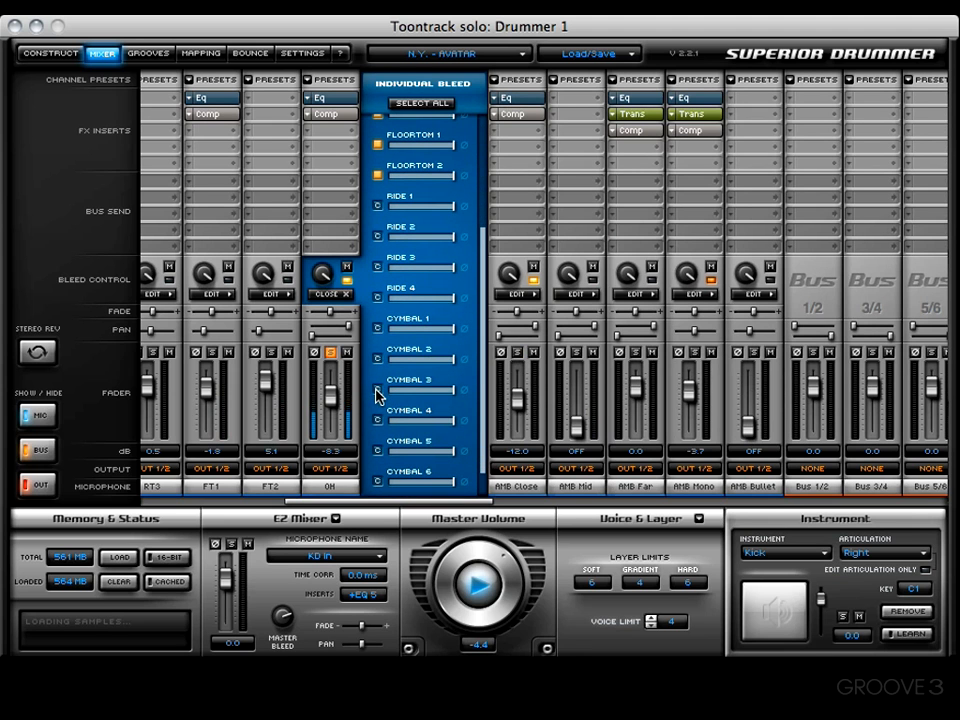
{"action": "scroll", "coordinate": [378, 394], "scroll_direction": "up", "scroll_amount": 7}
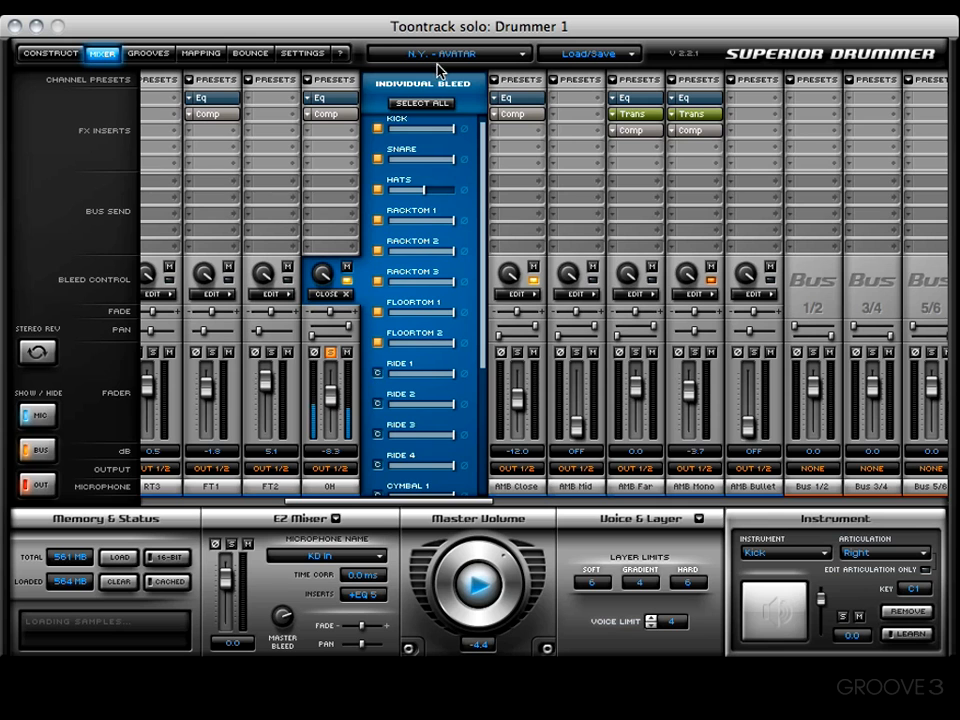
{"action": "left_click", "coordinate": [443, 108]}
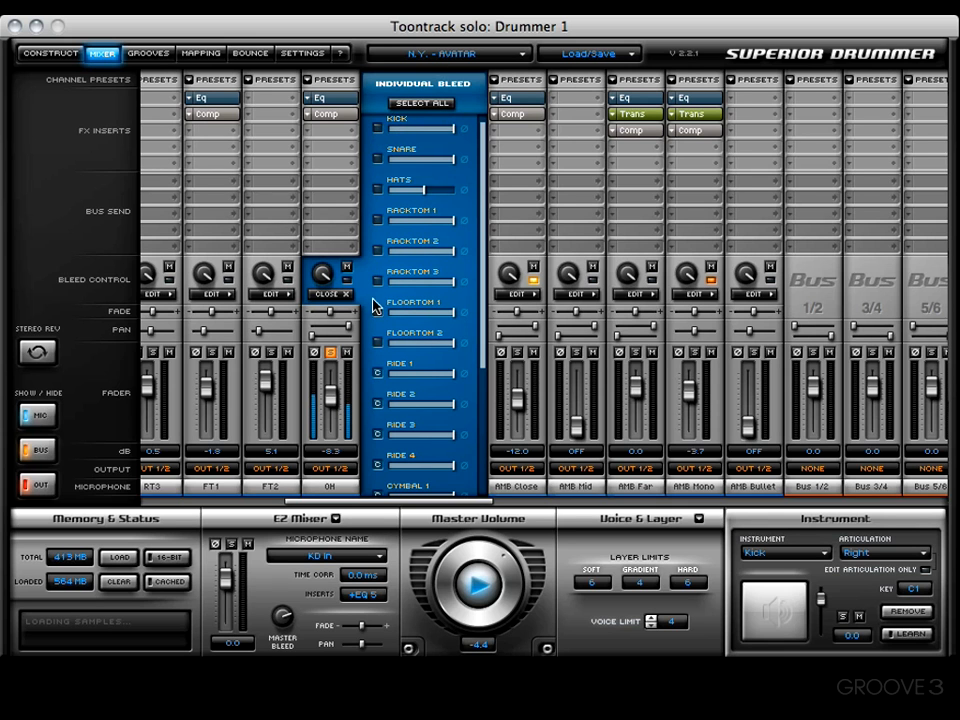
Lower the OH bleed of all rides and cymbals to minimum, and raise Ride 3 to full, Cymbal 1 to -22.0 dB, Ride 1 and Cymbal 2 partway.
{"action": "scroll", "coordinate": [366, 343], "scroll_direction": "down", "scroll_amount": 2}
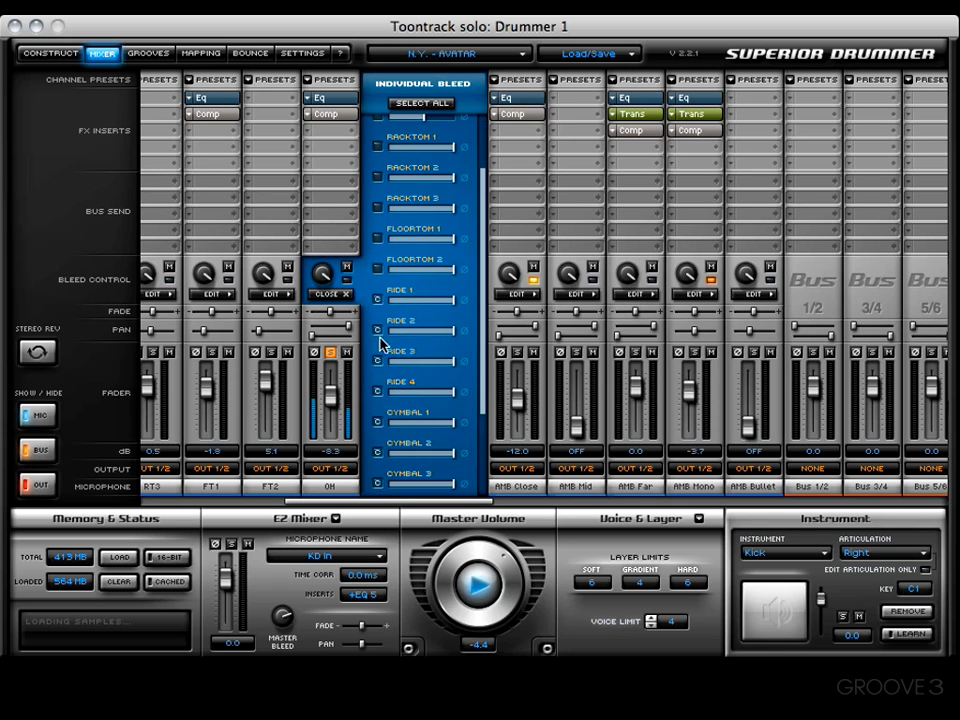
{"action": "scroll", "coordinate": [430, 336], "scroll_direction": "down", "scroll_amount": 10}
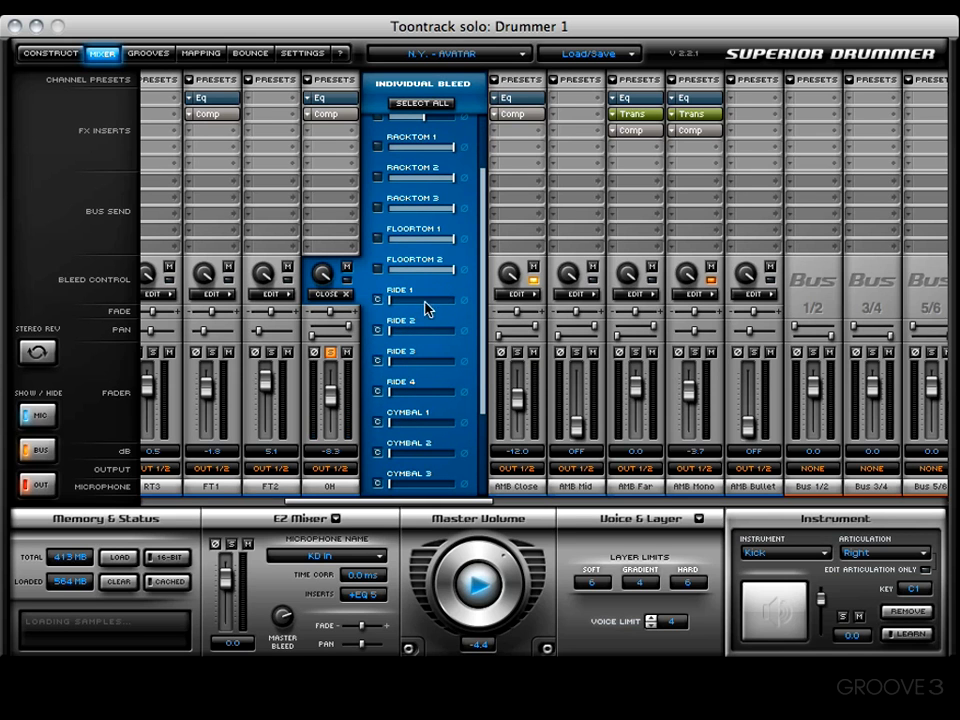
{"action": "scroll", "coordinate": [413, 300], "scroll_direction": "up", "scroll_amount": 5}
{"action": "scroll", "coordinate": [427, 360], "scroll_direction": "up", "scroll_amount": 8}
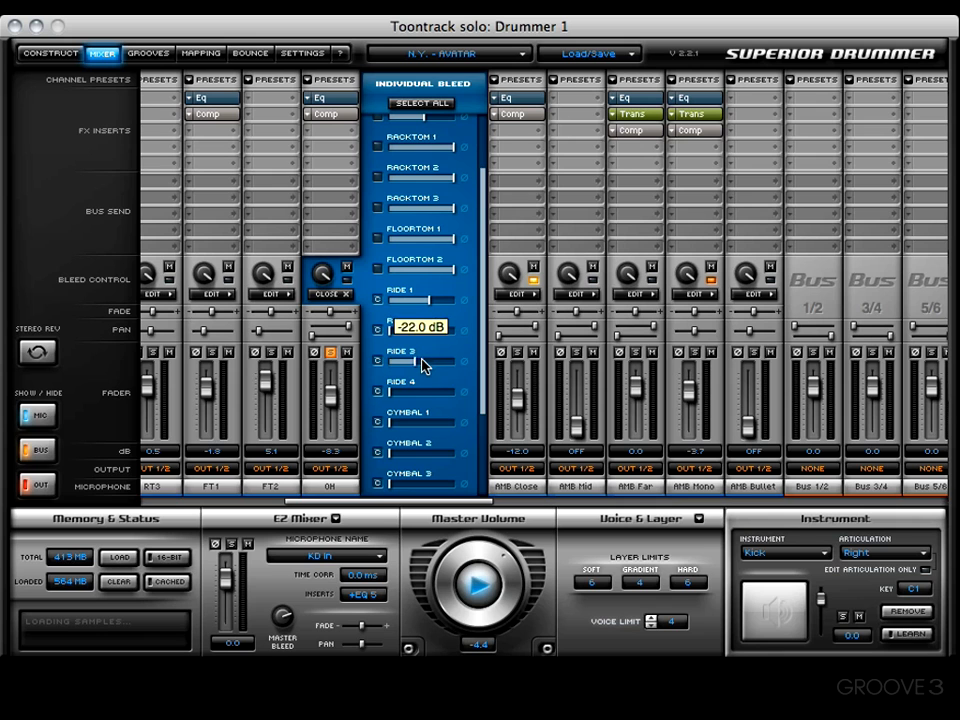
{"action": "scroll", "coordinate": [429, 422], "scroll_direction": "up", "scroll_amount": 4}
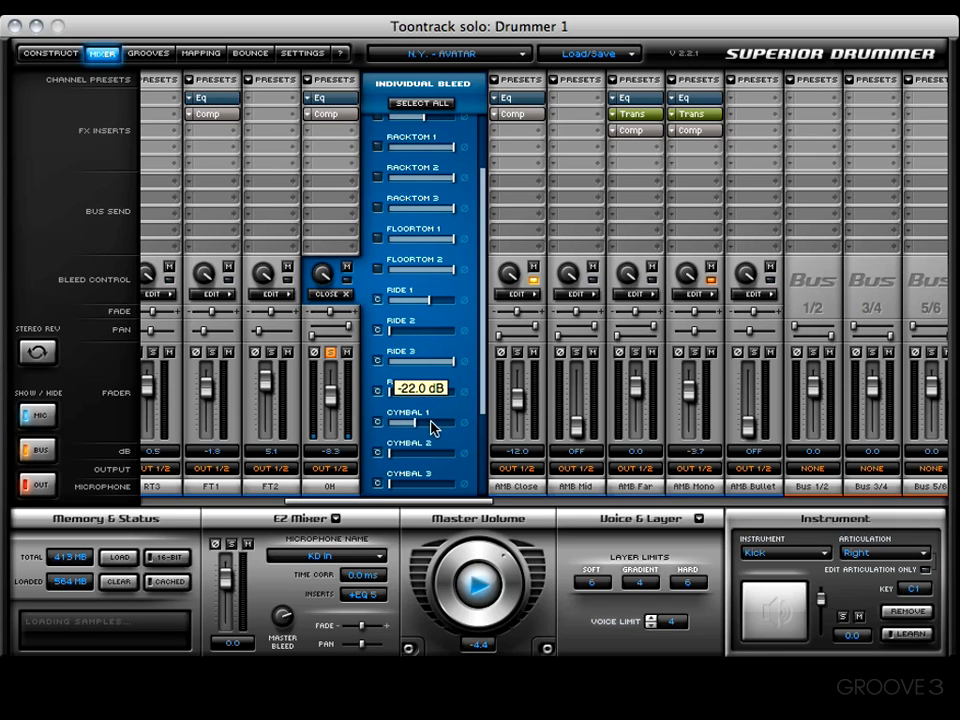
{"action": "scroll", "coordinate": [424, 452], "scroll_direction": "up", "scroll_amount": 6}
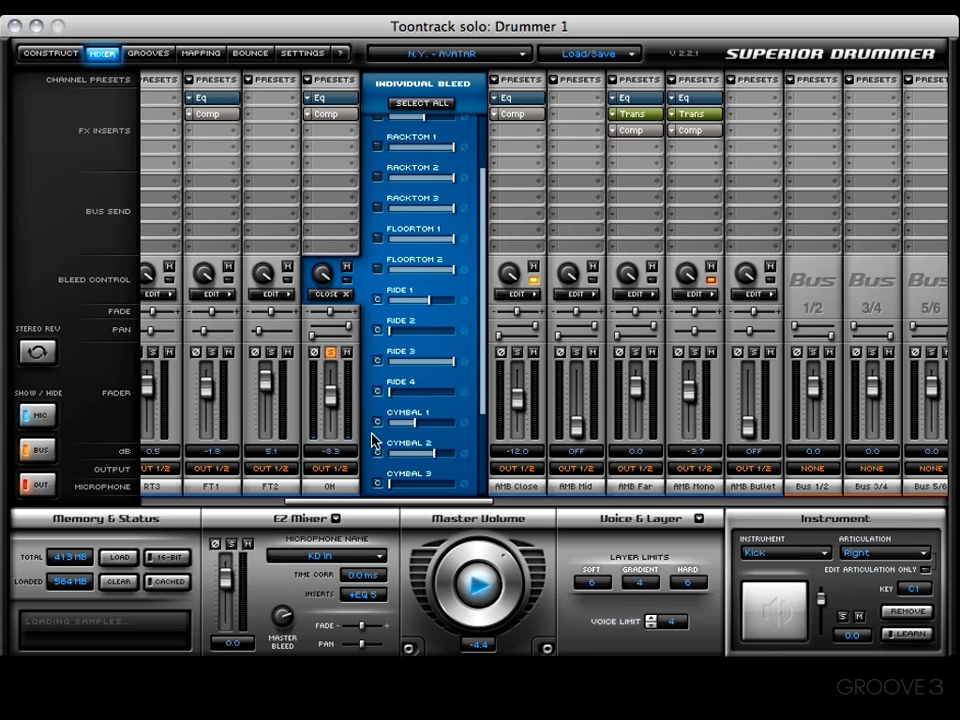
Raise the individual OH bleed levels of Cymbal 4, Cymbal 5 and Cymbal 6 partway.
{"action": "scroll", "coordinate": [373, 440], "scroll_direction": "down", "scroll_amount": 3}
{"action": "scroll", "coordinate": [373, 440], "scroll_direction": "down", "scroll_amount": 1}
{"action": "scroll", "coordinate": [373, 440], "scroll_direction": "down", "scroll_amount": 1}
{"action": "scroll", "coordinate": [376, 450], "scroll_direction": "up", "scroll_amount": 10}
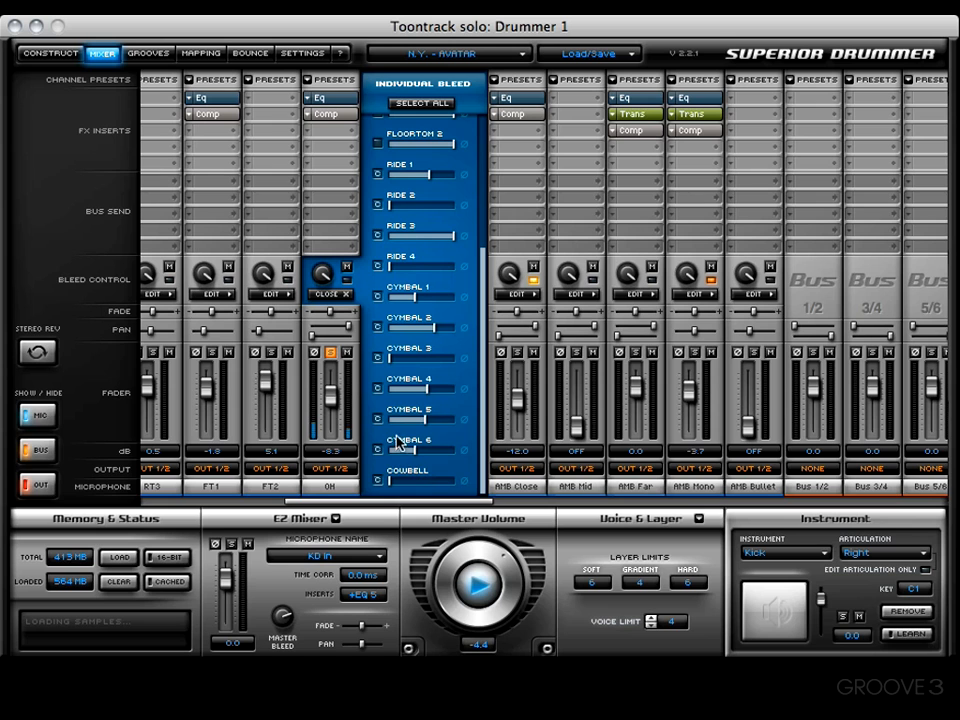
{"action": "scroll", "coordinate": [368, 388], "scroll_direction": "up", "scroll_amount": 5}
{"action": "scroll", "coordinate": [428, 324], "scroll_direction": "up", "scroll_amount": 5}
Open the individual bleed settings of the AMB Mono microphone and stop the preview groove.
{"action": "left_click", "coordinate": [691, 294]}
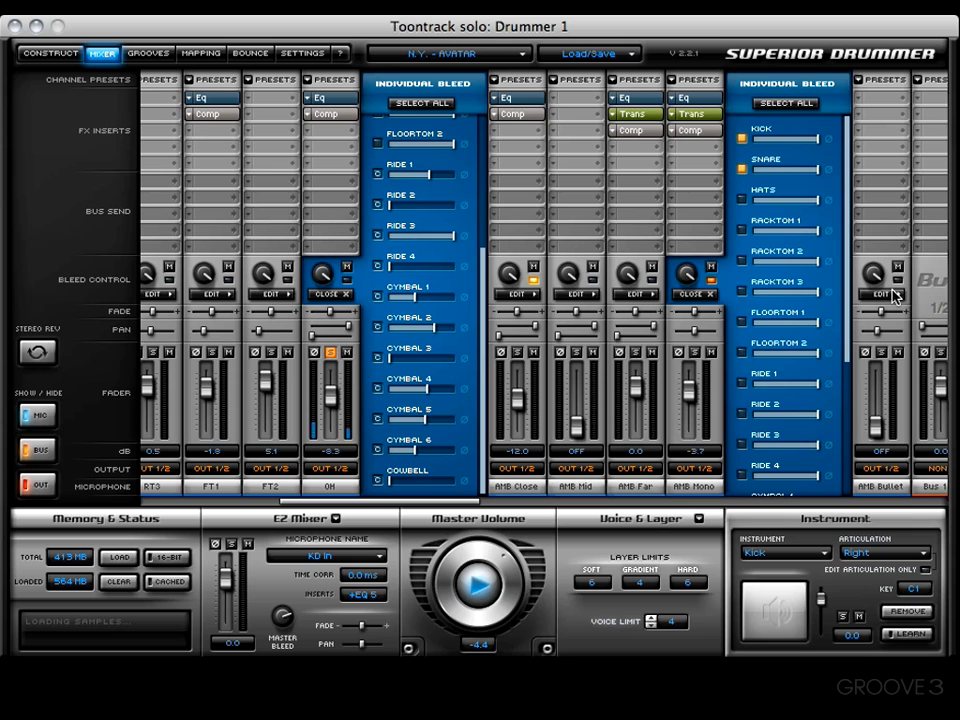
{"action": "left_click", "coordinate": [476, 589]}
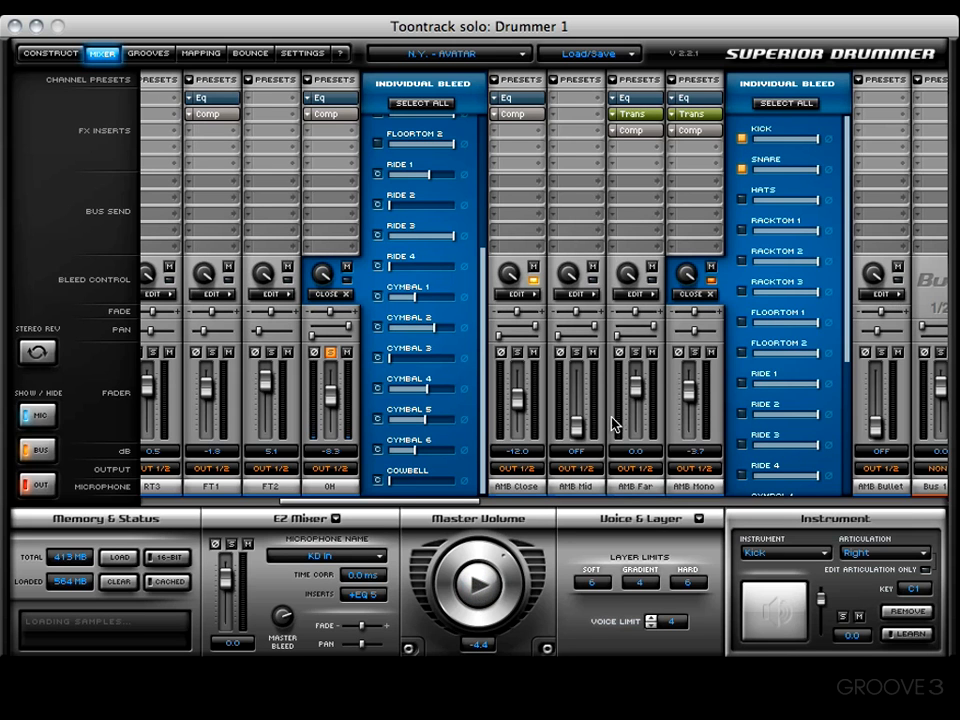
Re-enable OH bleed for the kick, snare, hats and toms, restore full ride and cymbal levels, and play the preview groove.
{"action": "scroll", "coordinate": [696, 317], "scroll_direction": "right", "scroll_amount": 2}
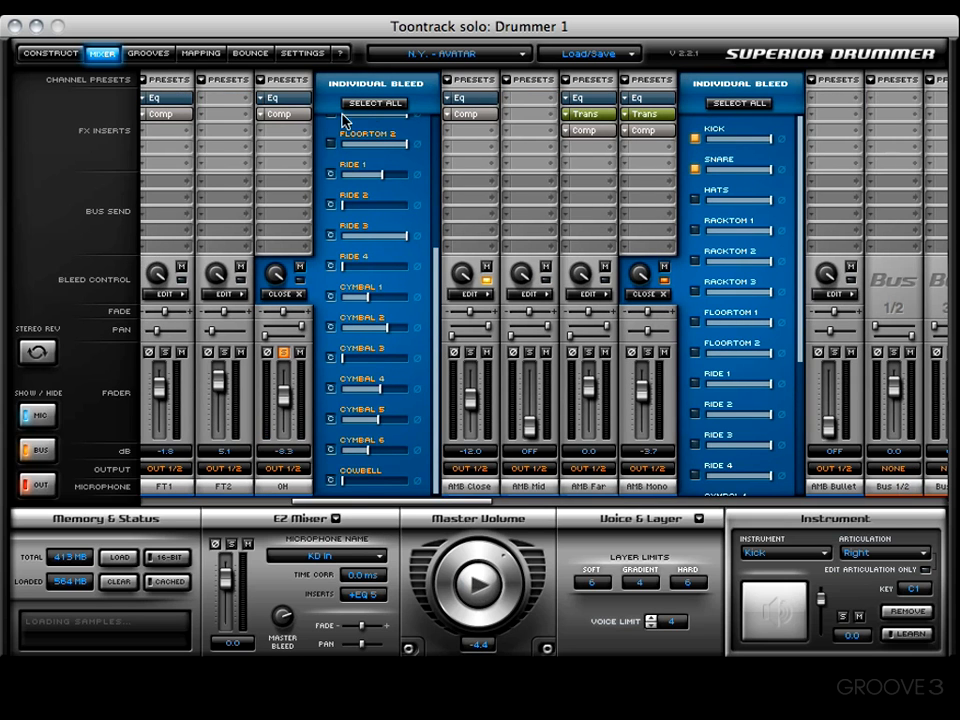
{"action": "left_click", "coordinate": [331, 143]}
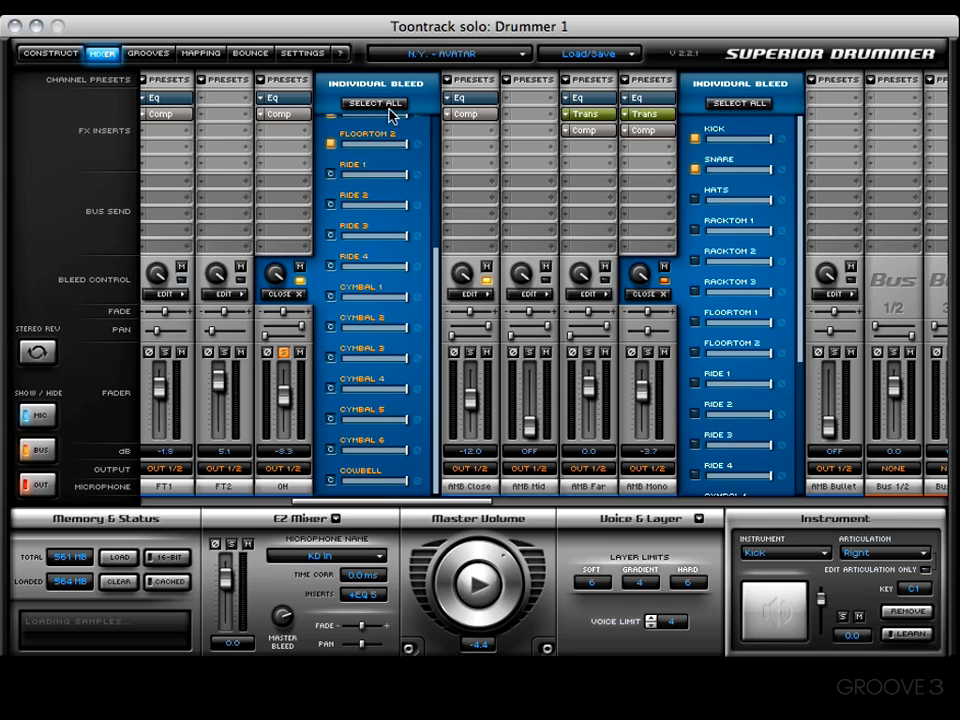
{"action": "left_click", "coordinate": [474, 583]}
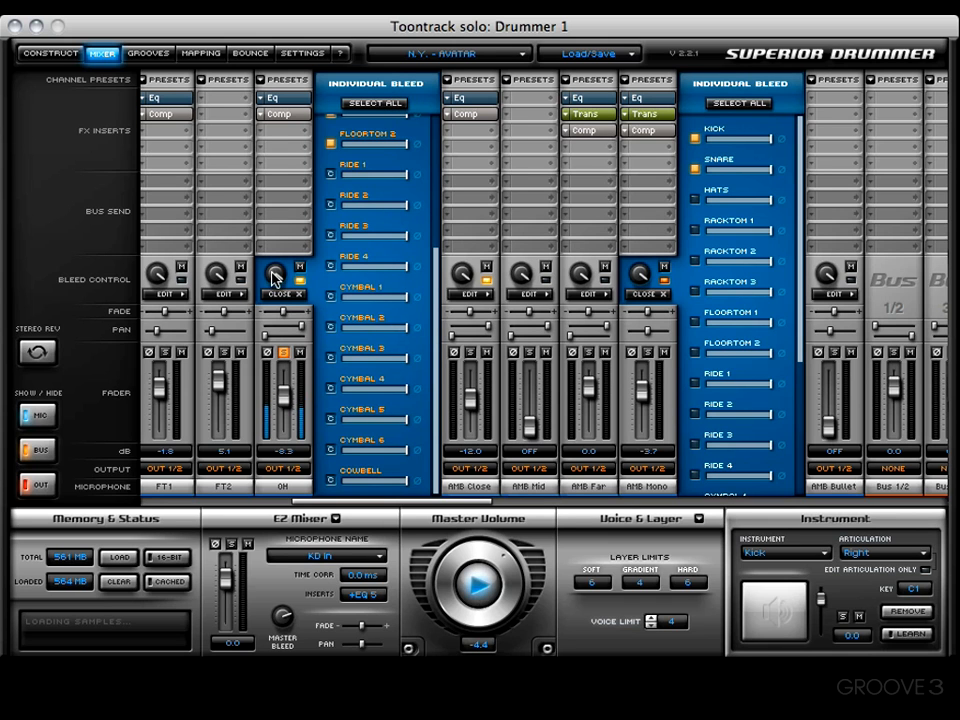
{"action": "scroll", "coordinate": [325, 192], "scroll_direction": "up", "scroll_amount": 5}
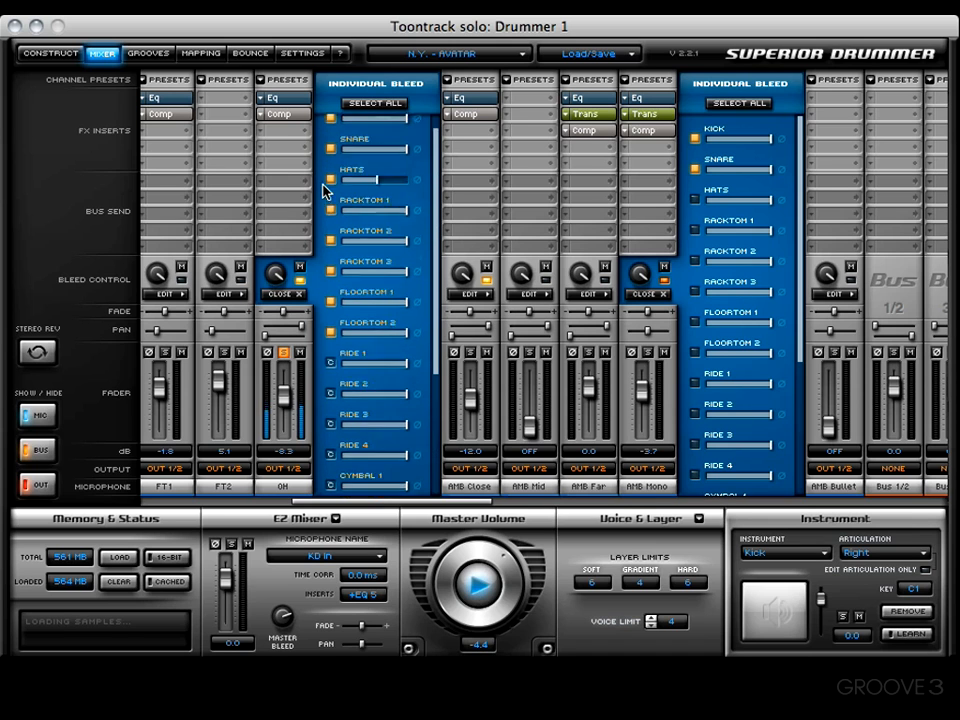
{"action": "scroll", "coordinate": [325, 192], "scroll_direction": "up", "scroll_amount": 1}
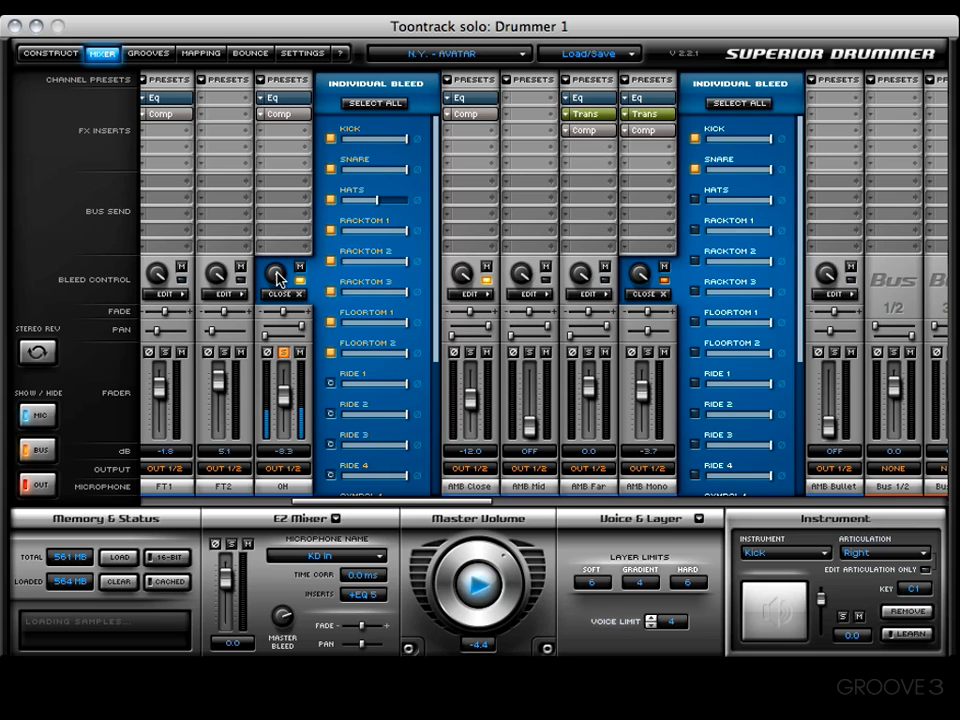
Try lower overall bleed levels on the OH microphone, including -18.0 dB, leave it reduced, close its individual bleed settings and stop the groove.
{"action": "scroll", "coordinate": [278, 279], "scroll_direction": "down", "scroll_amount": 5}
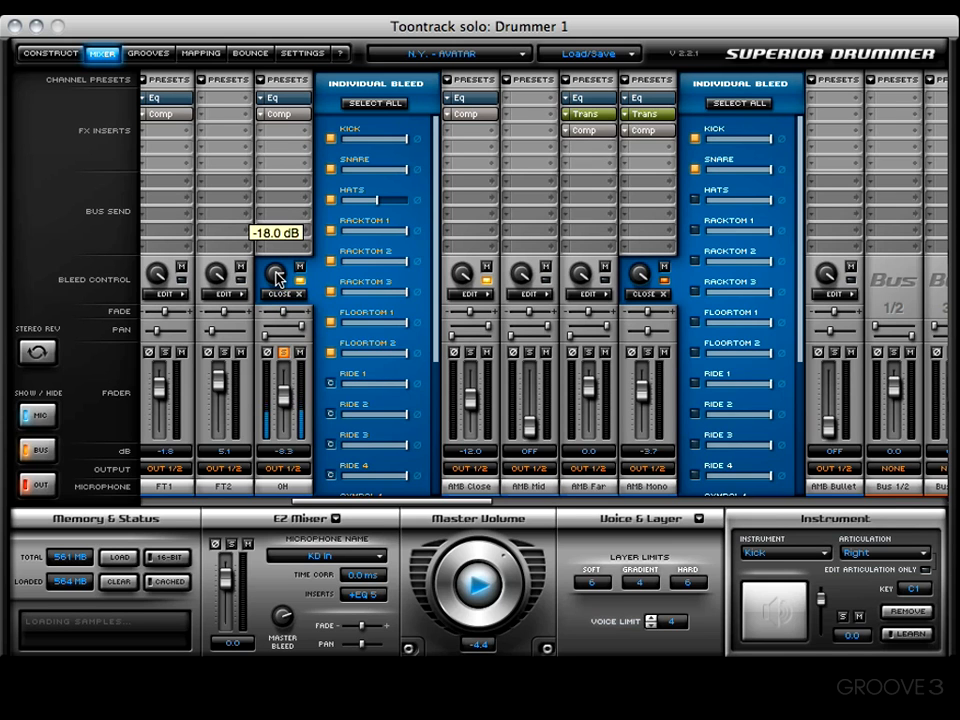
{"action": "scroll", "coordinate": [278, 279], "scroll_direction": "down", "scroll_amount": 2}
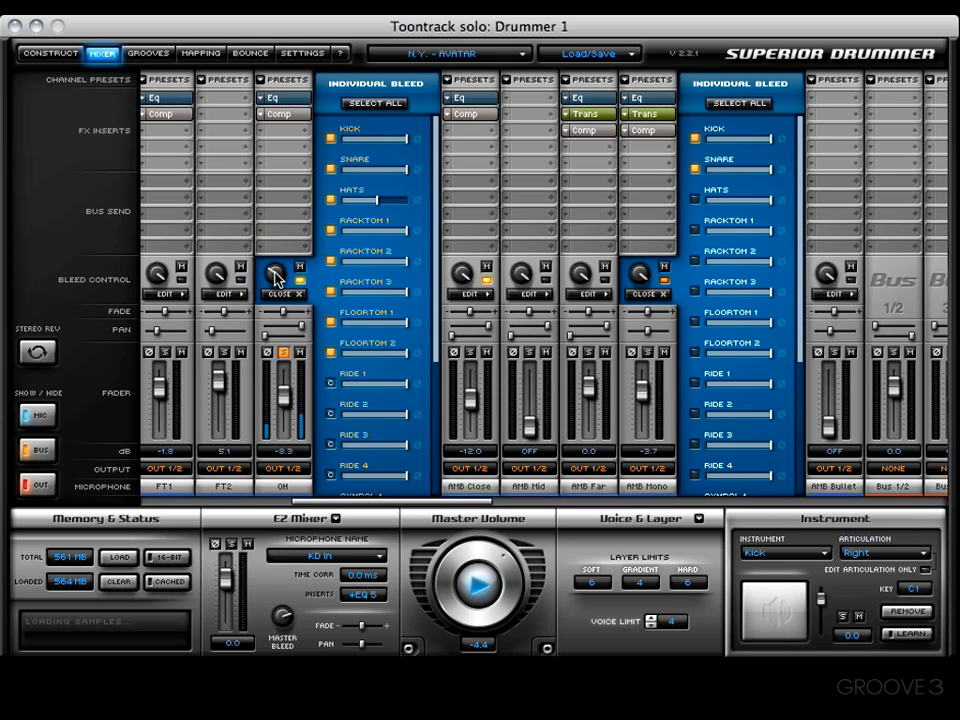
{"action": "scroll", "coordinate": [278, 280], "scroll_direction": "up", "scroll_amount": 10}
{"action": "left_click_drag", "start_coordinate": [281, 280], "coordinate": [289, 293]}
{"action": "left_click", "coordinate": [290, 294]}
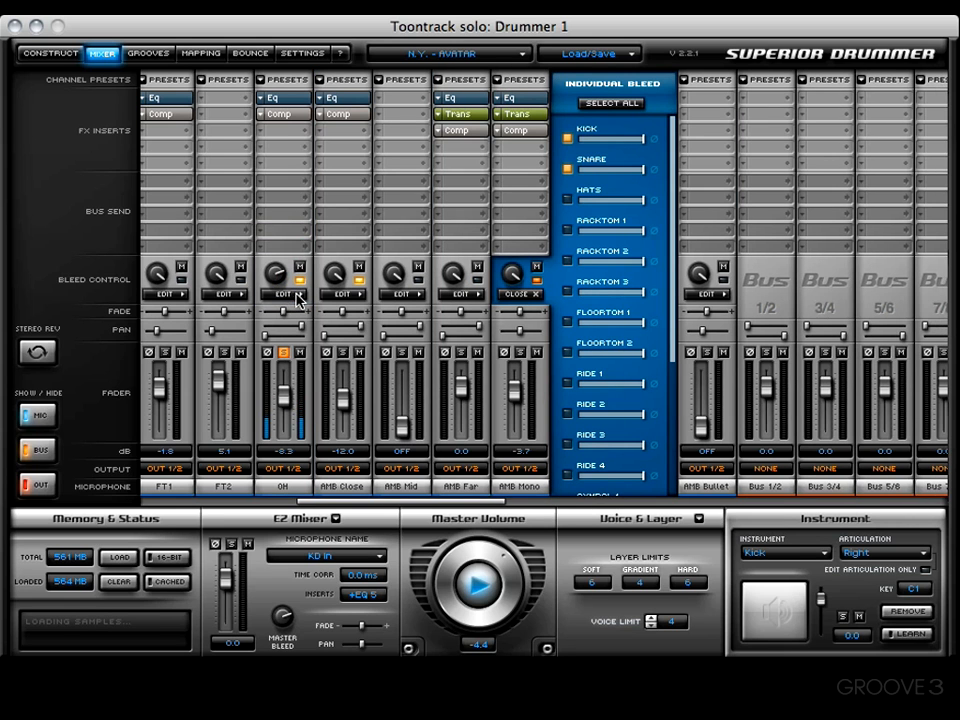
{"action": "left_click", "coordinate": [484, 581]}
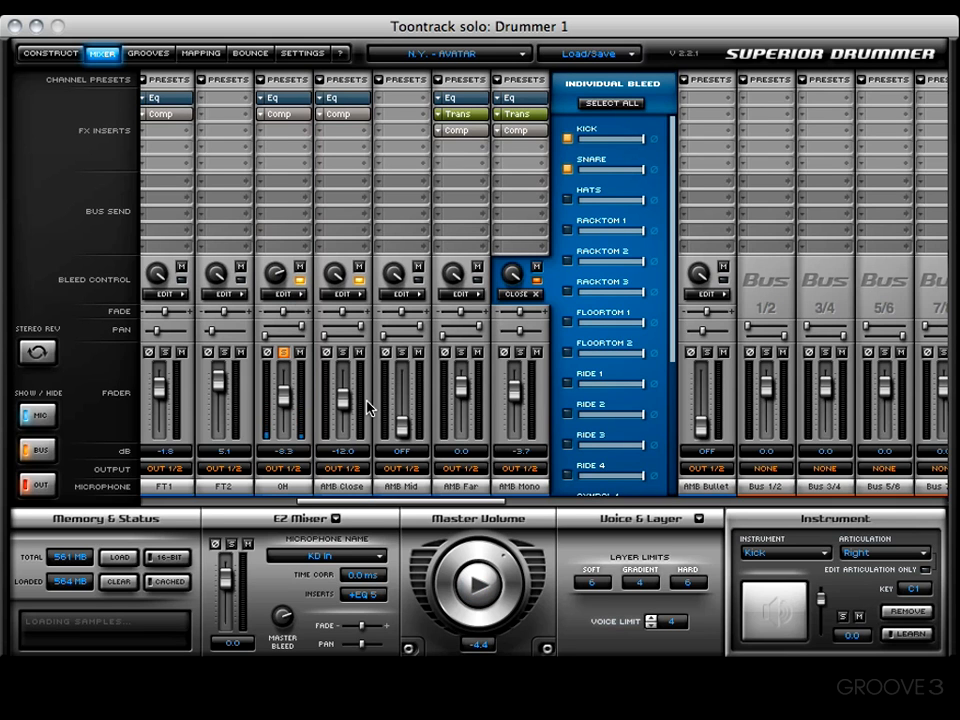